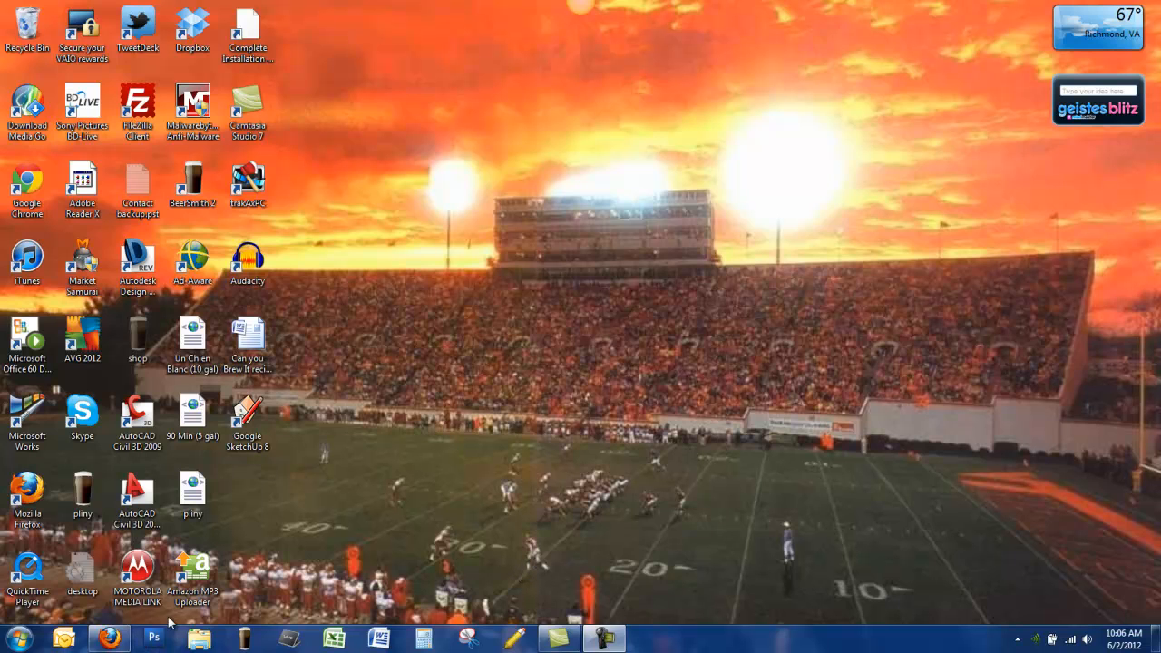
Step: Launch BeerSmith 2, move its window toward the middle of the desktop, and open the Wit recipe from the BeerSmith 2 Samples folder
left_click(245, 639)
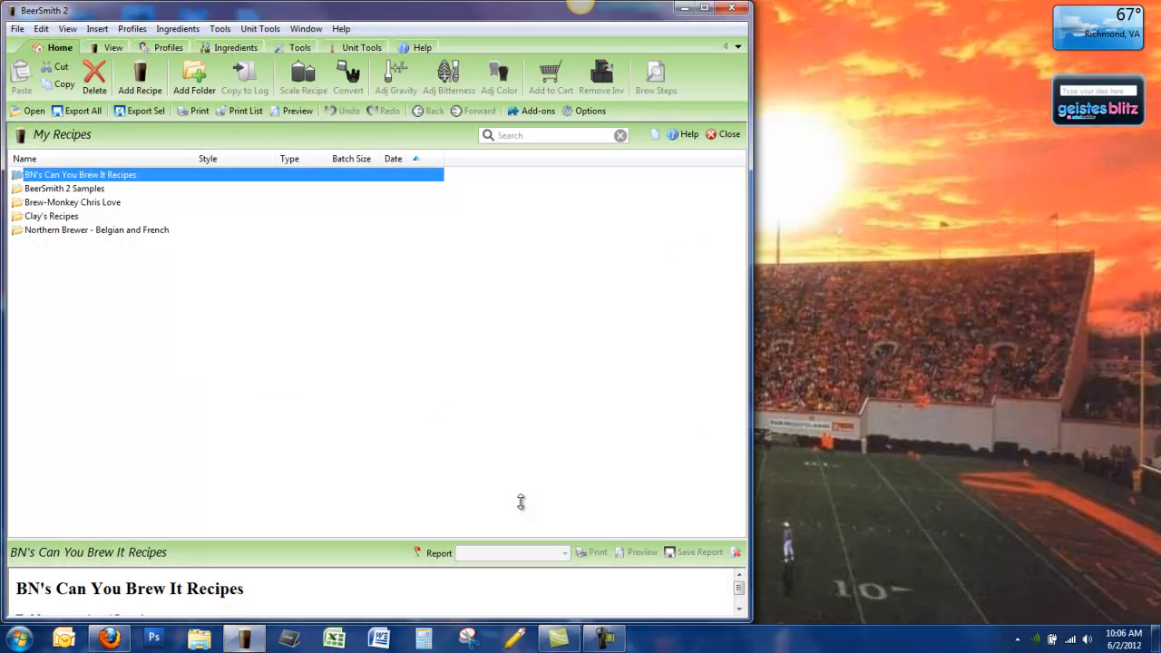
left_click_drag(297, 20, 509, 26)
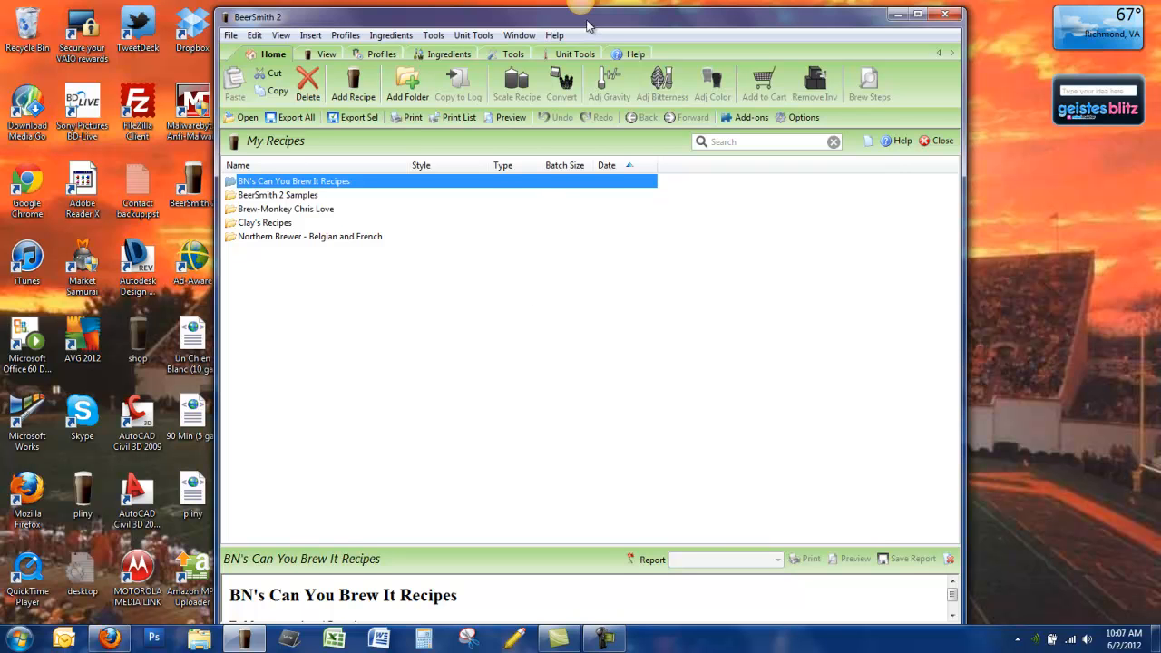
left_click_drag(596, 24, 594, 19)
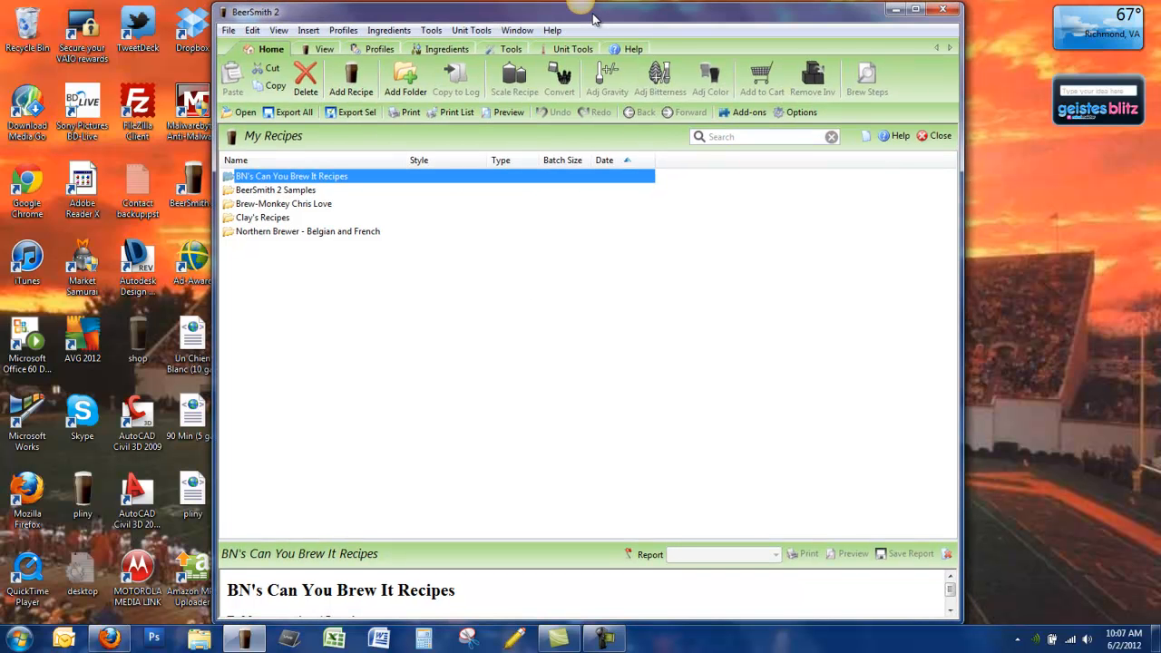
double_click(311, 191)
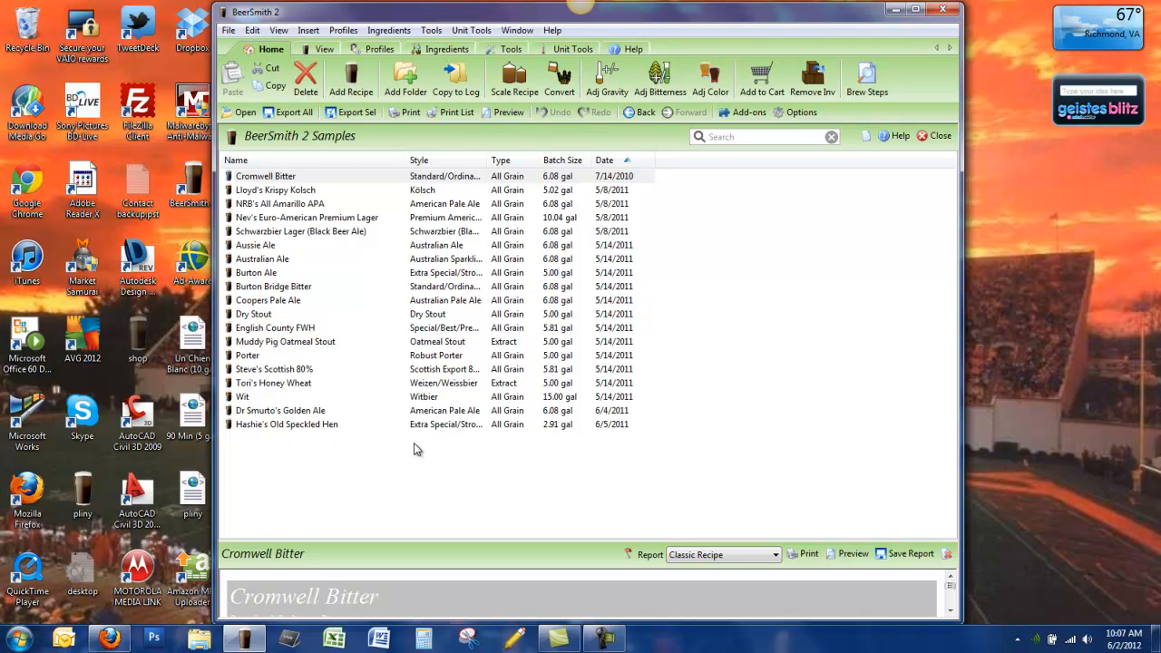
double_click(276, 396)
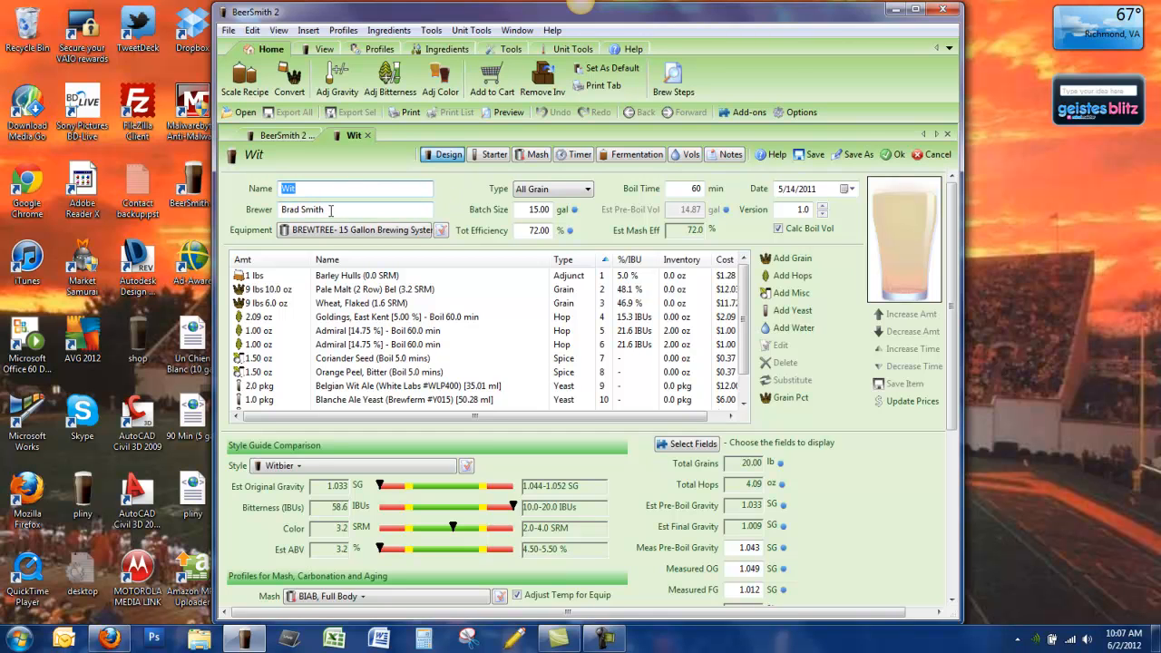
Step: Examine the Wit recipe's equipment profile choices, recipe type options and existing grain entries, keeping the 15-gallon BREWTREE equipment and All Grain type
left_click(423, 233)
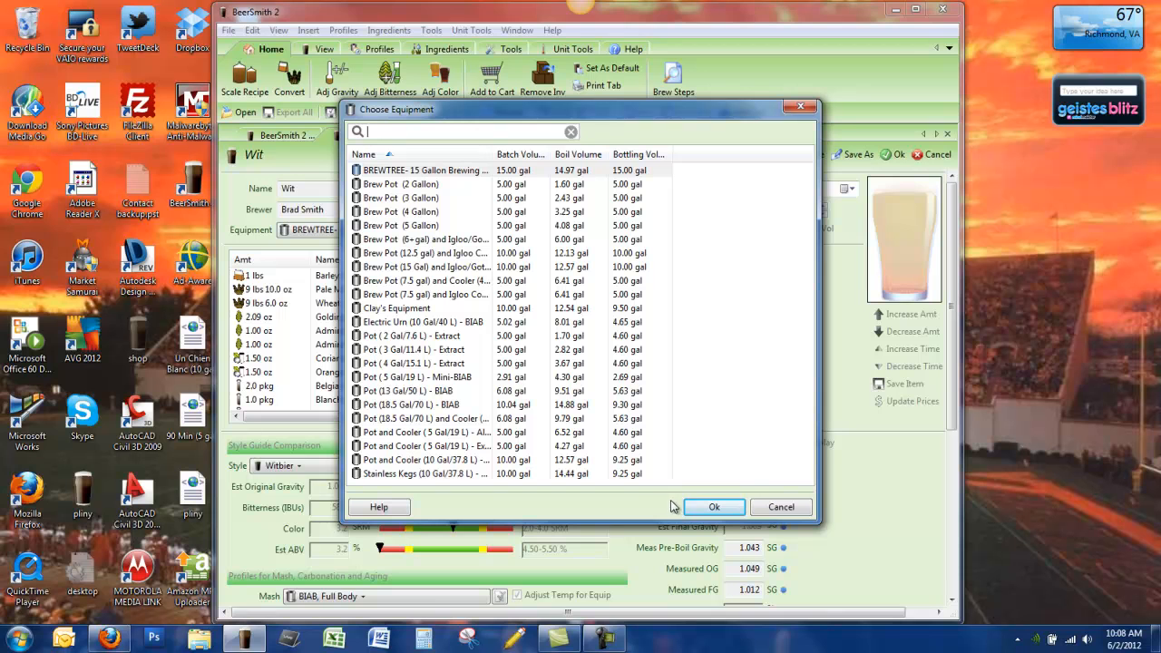
left_click(706, 509)
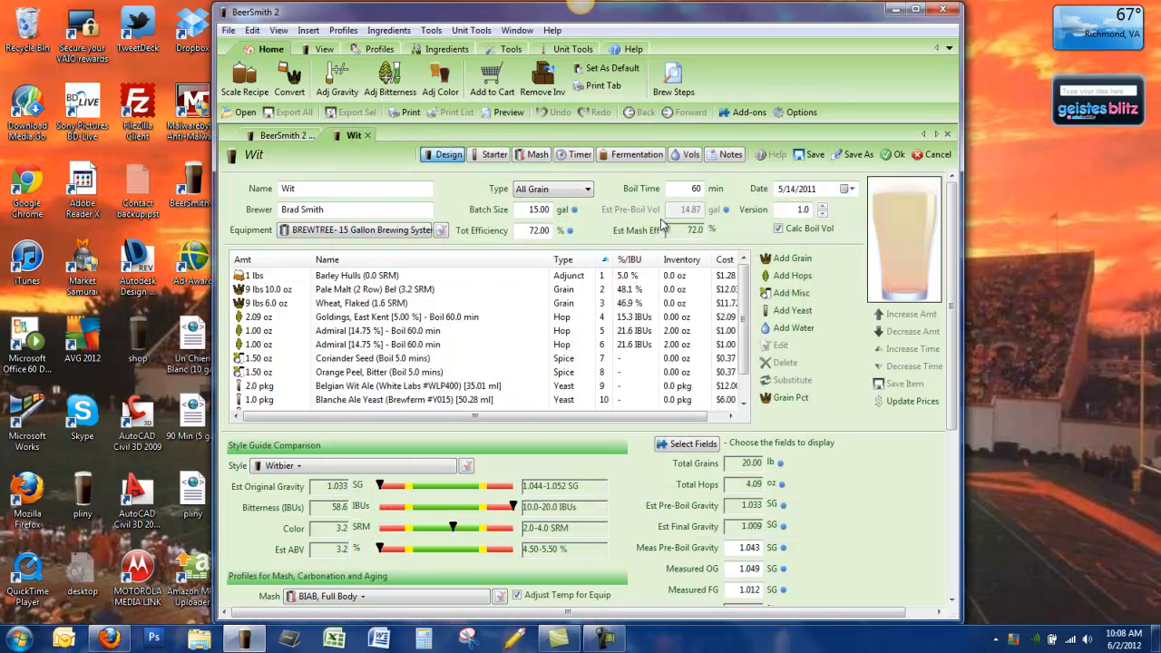
left_click(587, 190)
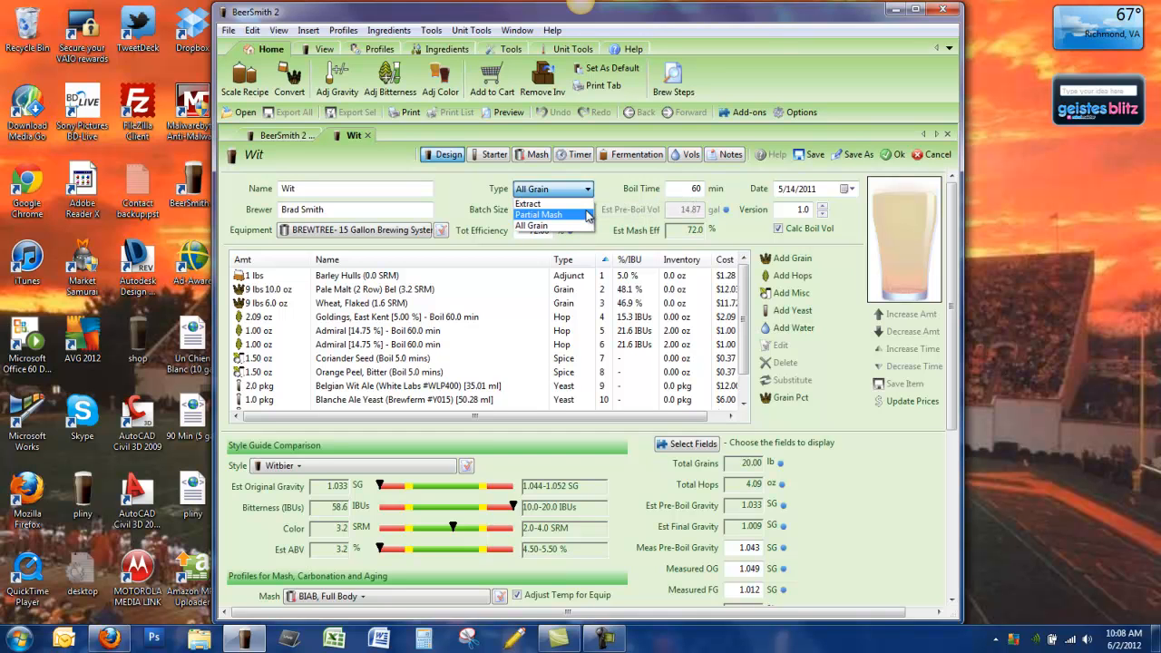
left_click(487, 202)
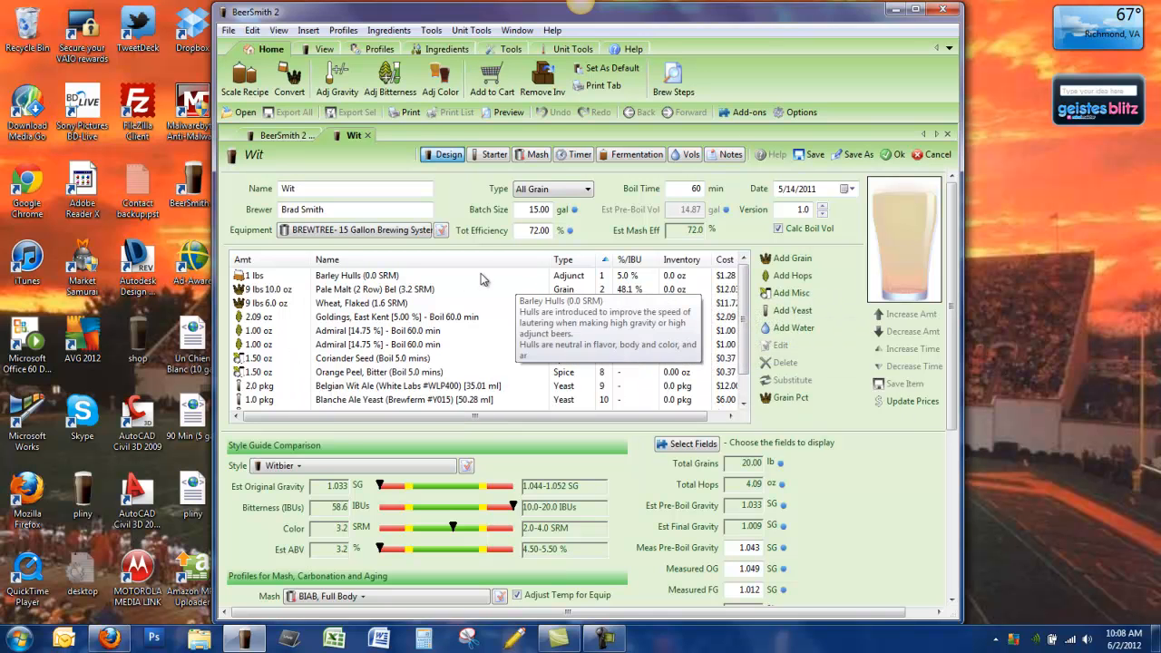
left_click(363, 277)
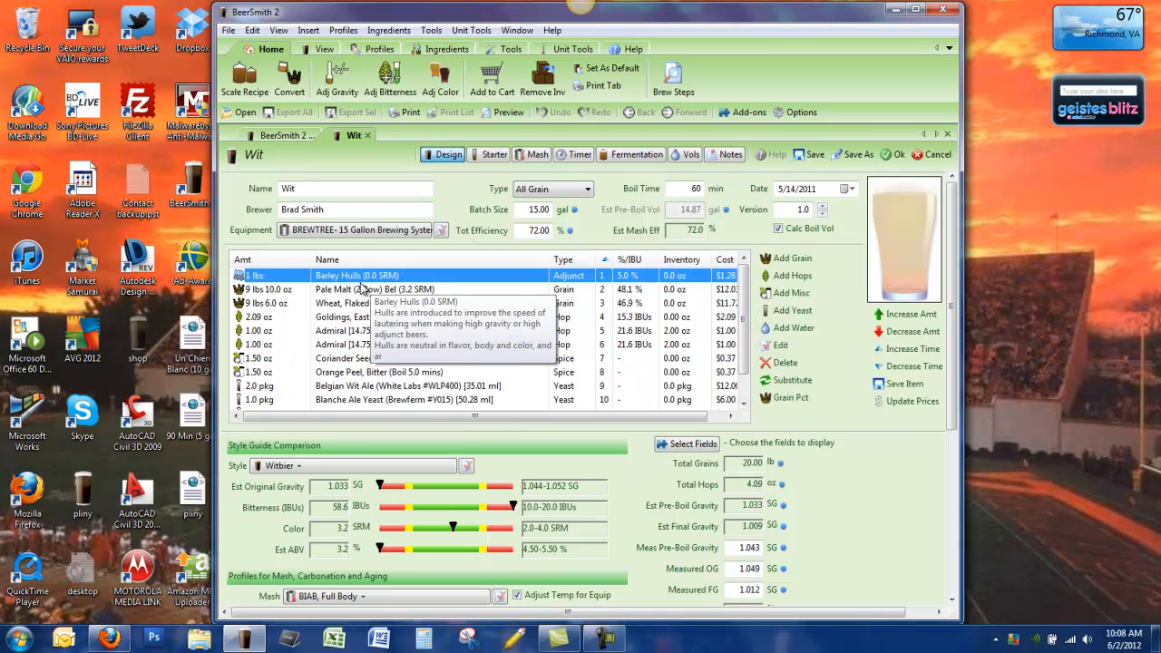
left_click(363, 288)
left_click(361, 305)
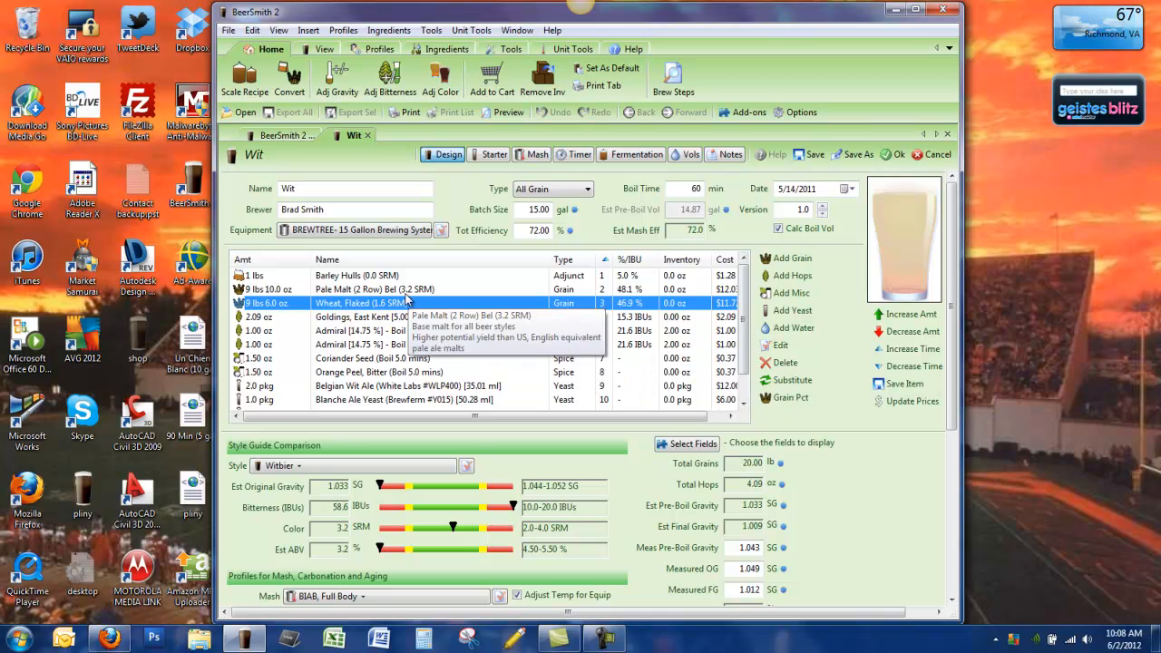
Step: Add 1.00 lb of Pale Liquid Extract to the Wit recipe's ingredients
left_click(789, 260)
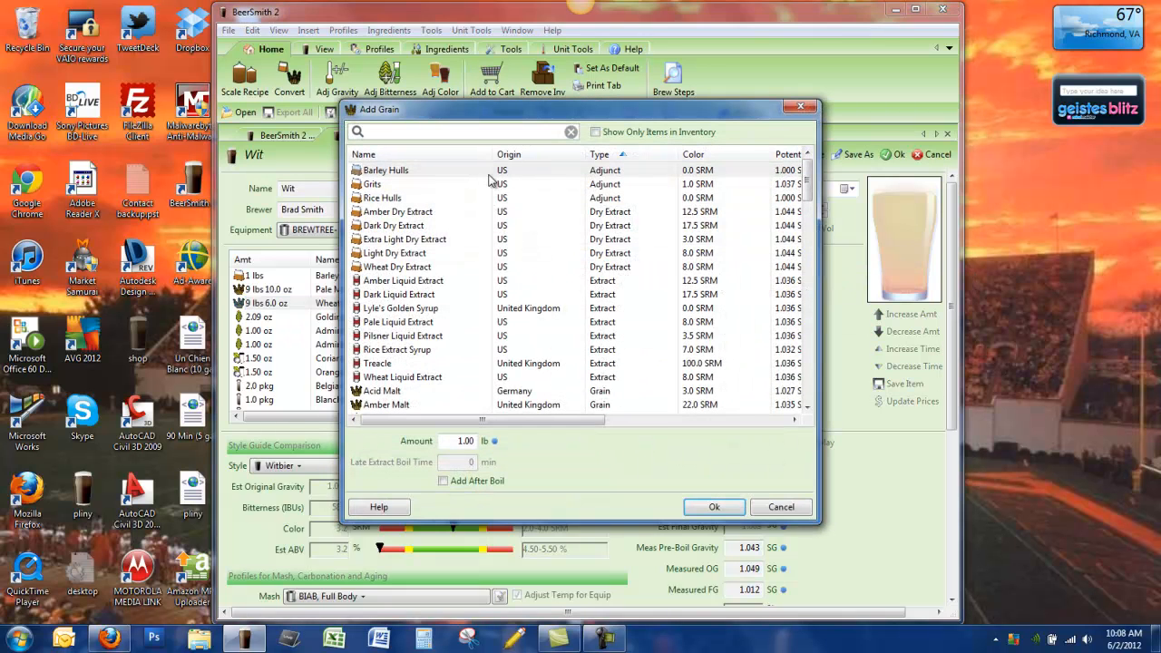
left_click(415, 240)
left_click(403, 282)
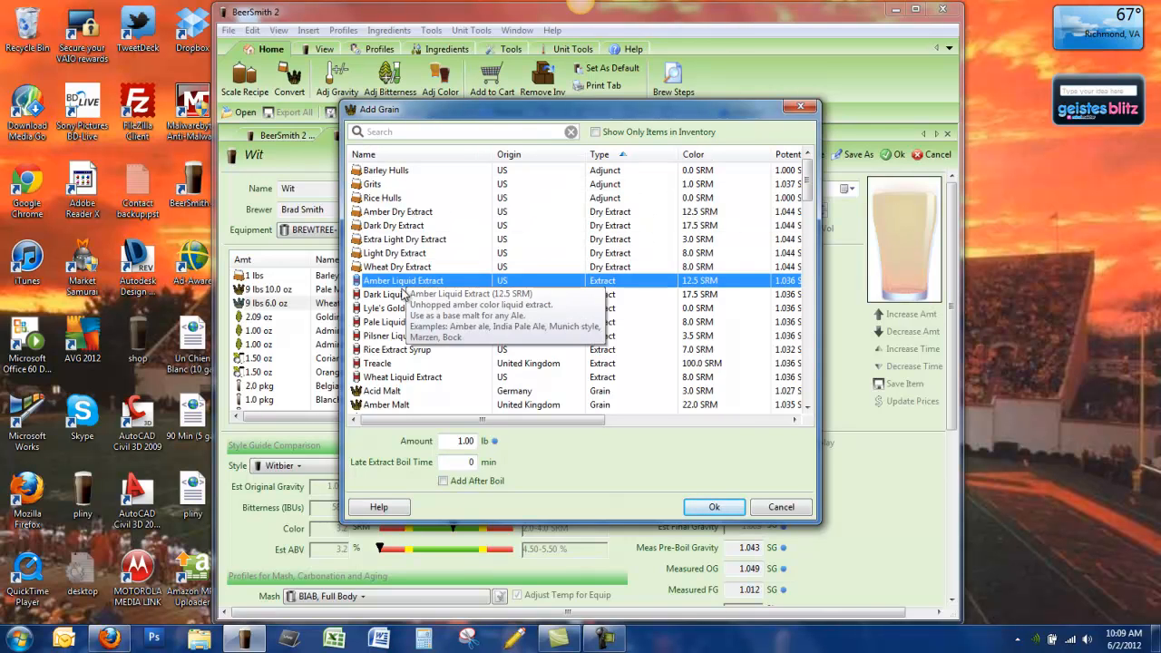
left_click(397, 322)
mouse_move(805, 193)
left_mouse_down()
mouse_move(806, 385)
mouse_move(805, 177)
left_mouse_up()
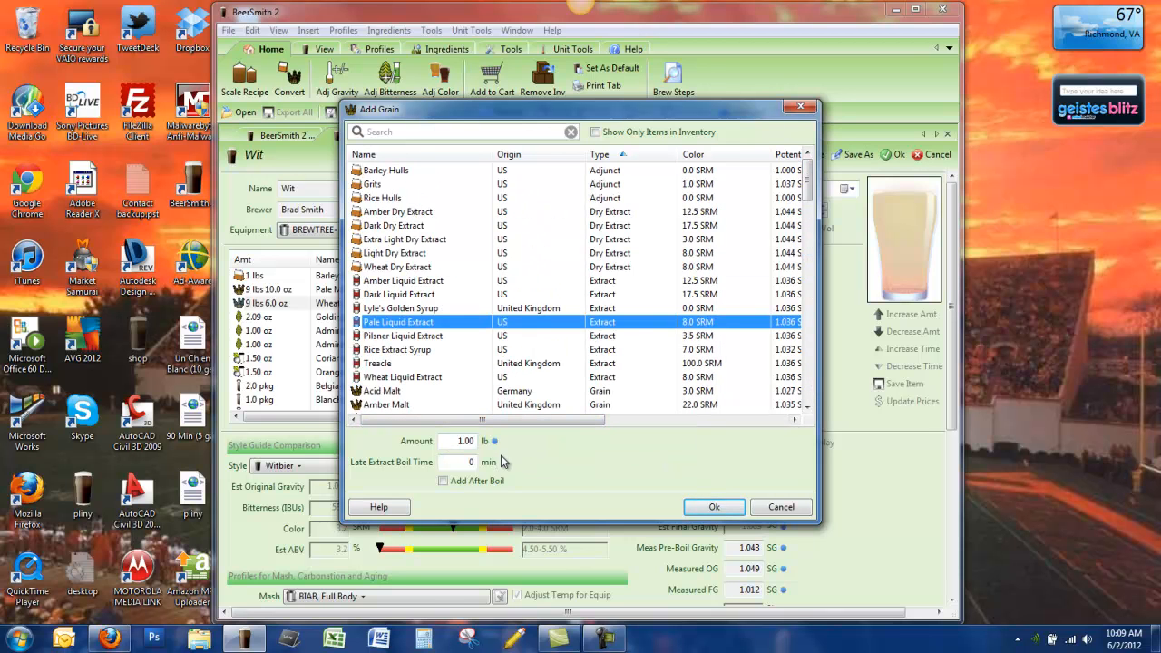
left_click(714, 507)
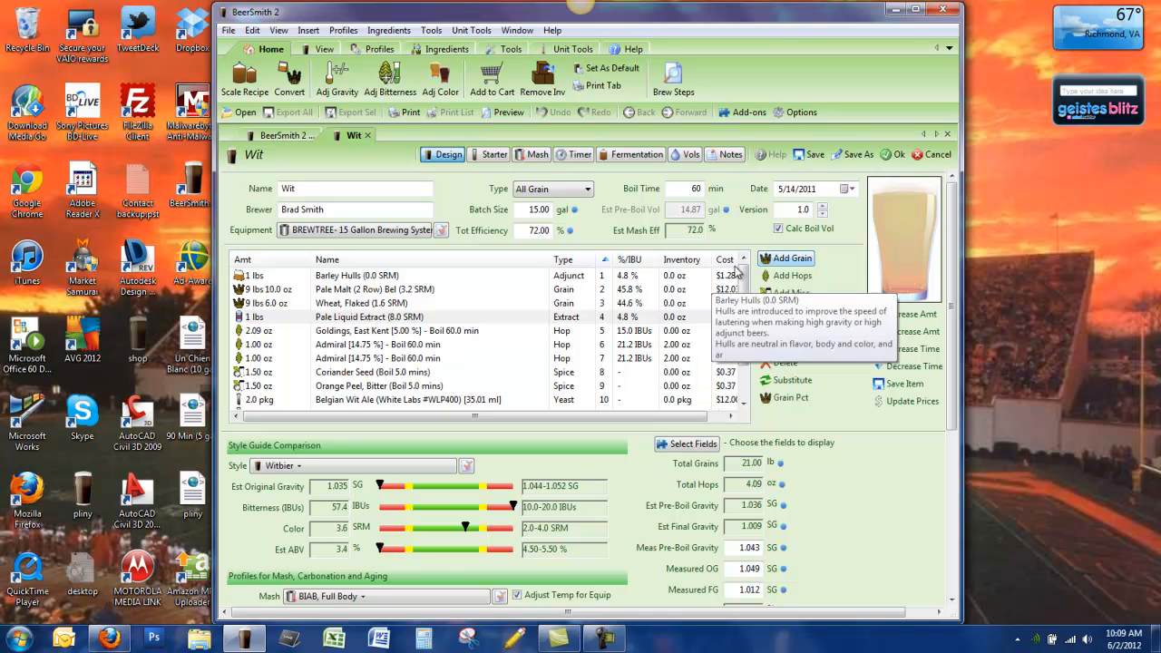
Step: Add 1.00 oz of Admiral pellet hops to the recipe with a 60-minute boil
left_click(795, 277)
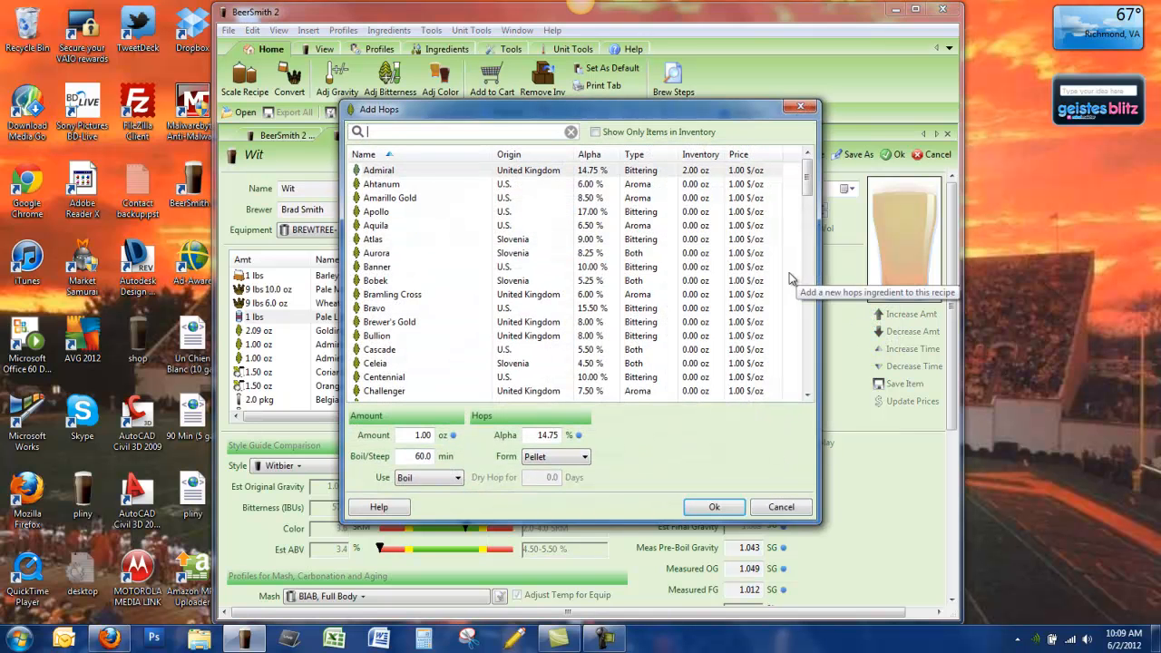
mouse_move(809, 174)
left_mouse_down()
mouse_move(812, 360)
mouse_move(827, 162)
left_mouse_up()
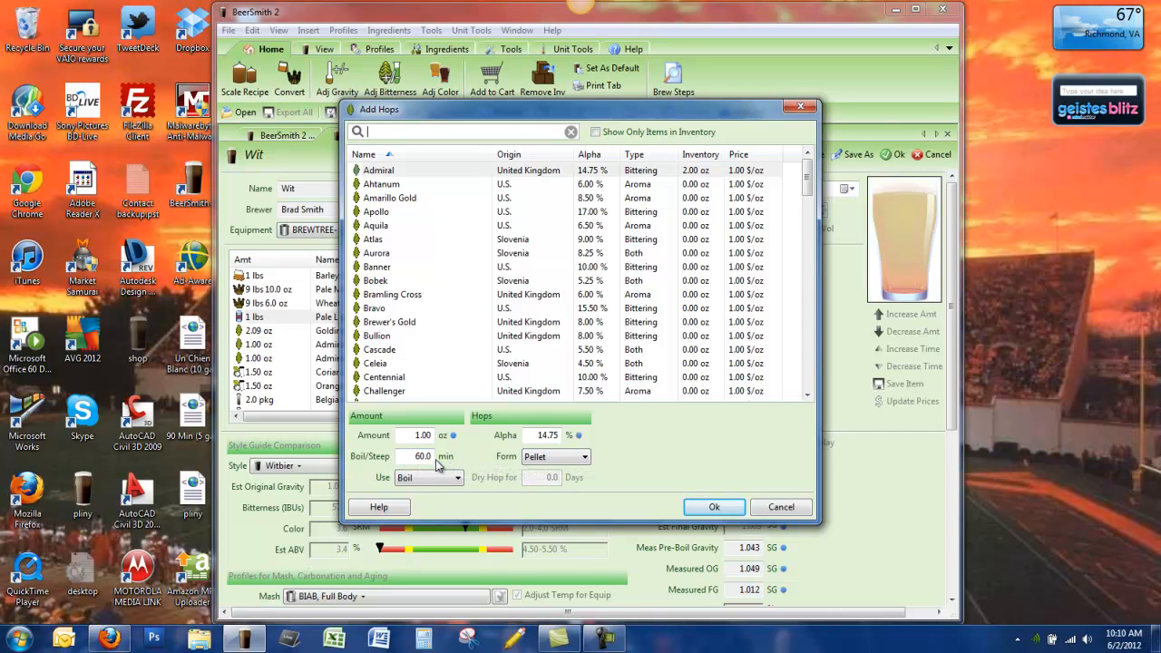
left_click(458, 480)
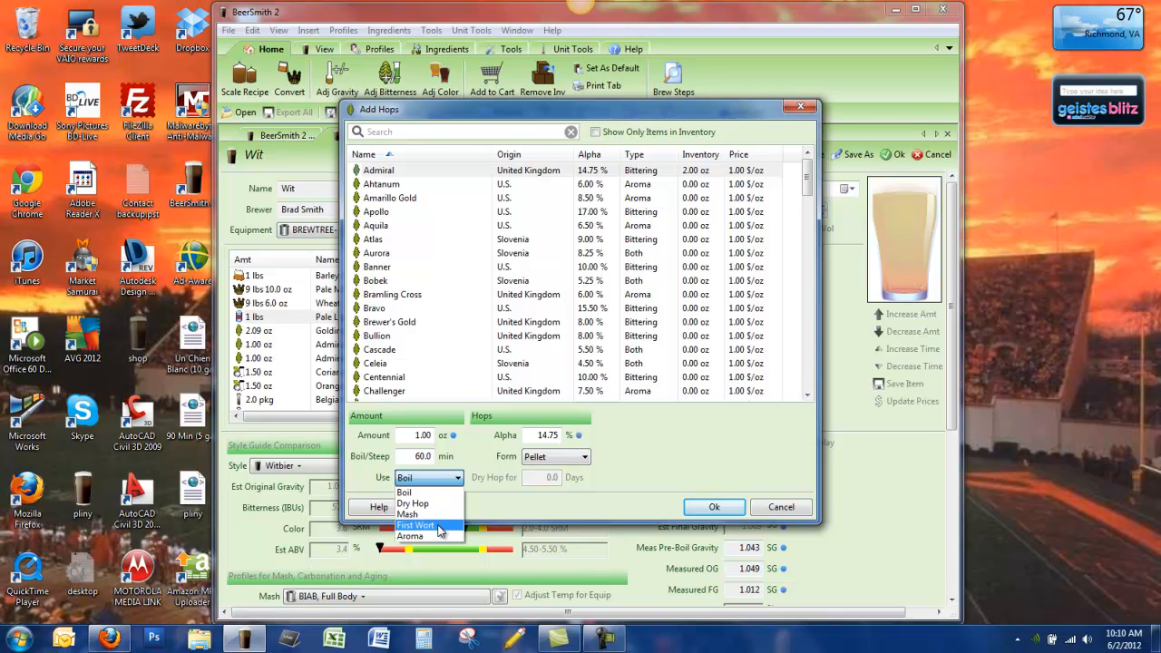
left_click(657, 464)
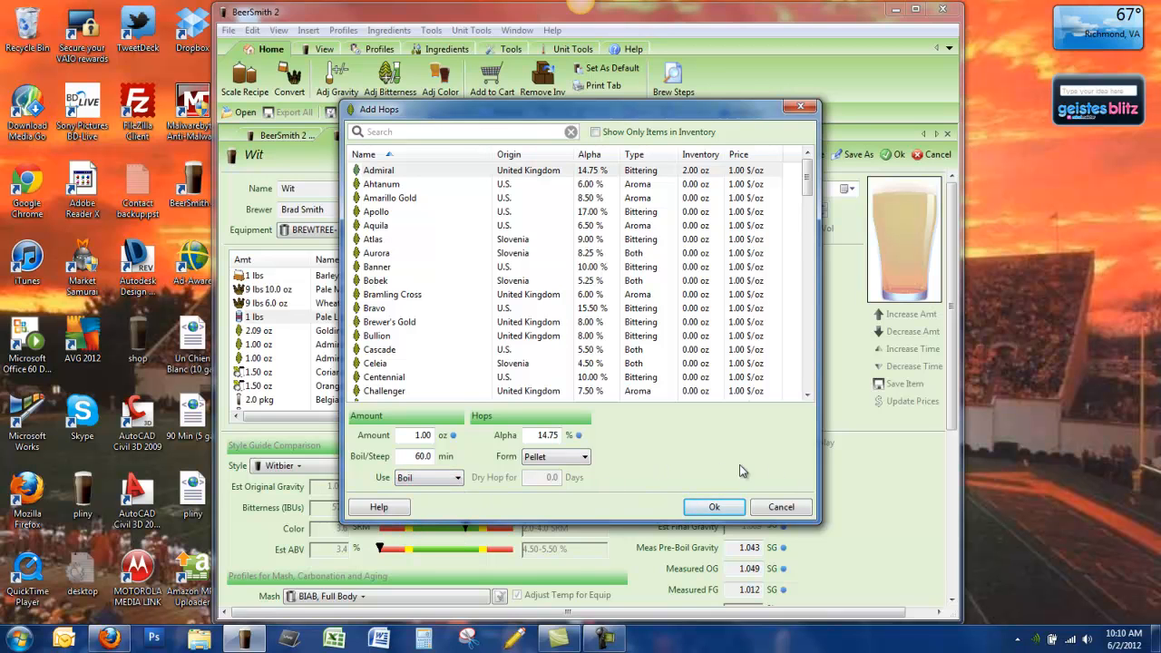
left_click(714, 507)
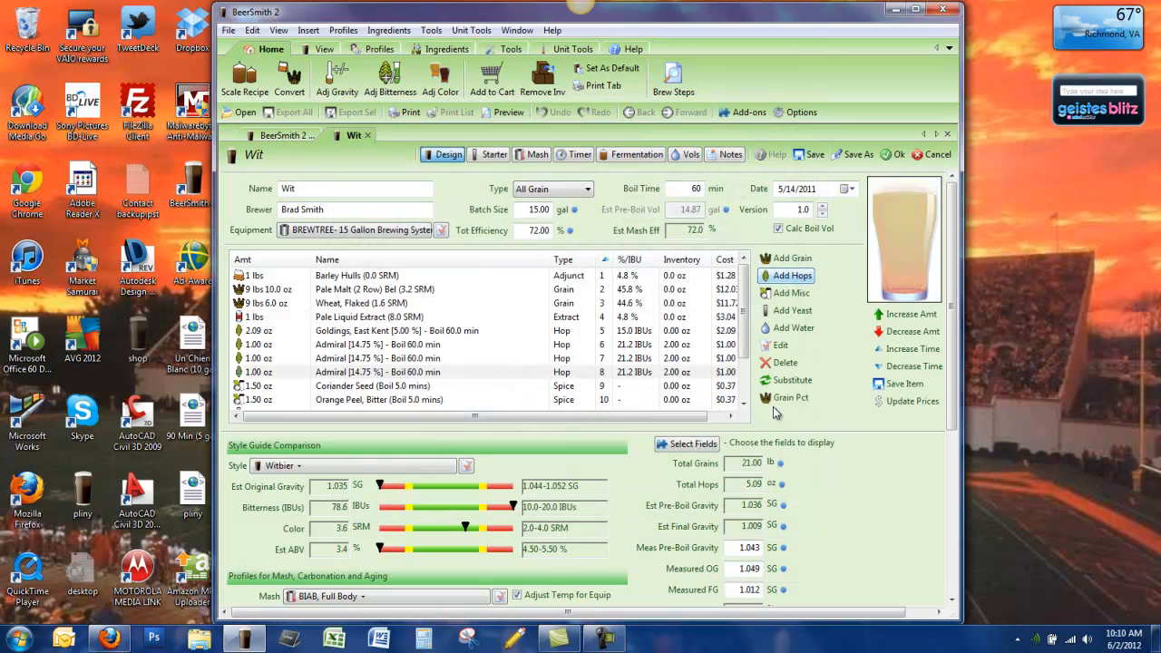
Step: Add 1.0 package of Brewferm Blanche Ale Yeast to the recipe
left_click(793, 311)
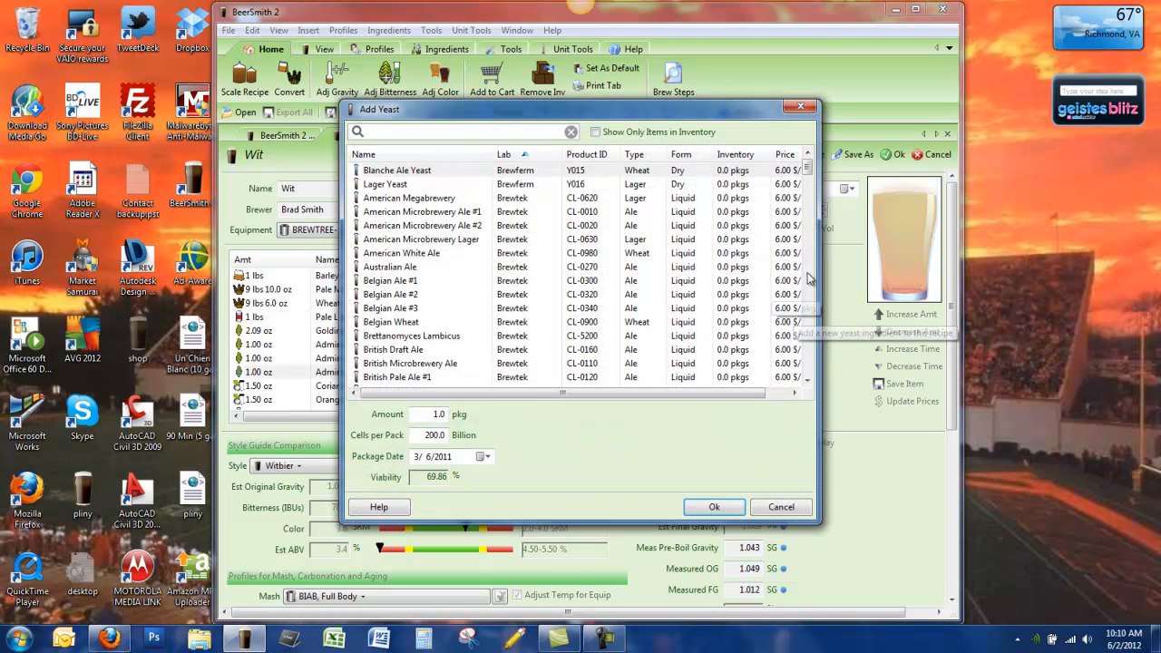
left_click_drag(809, 172, 807, 379)
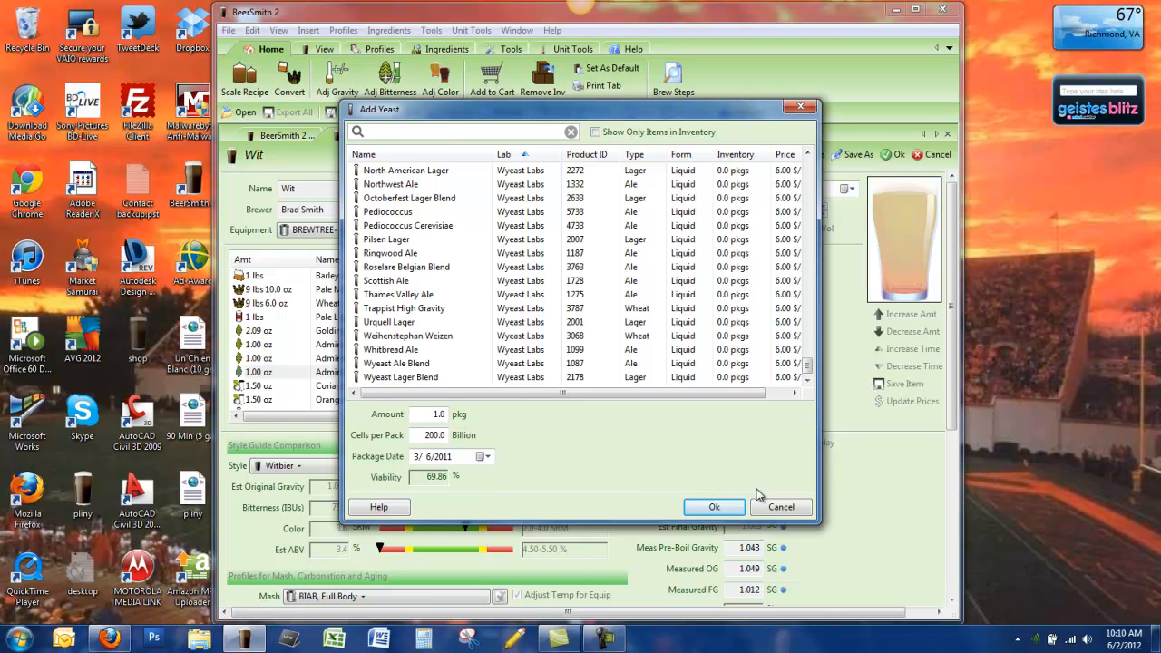
left_click(715, 508)
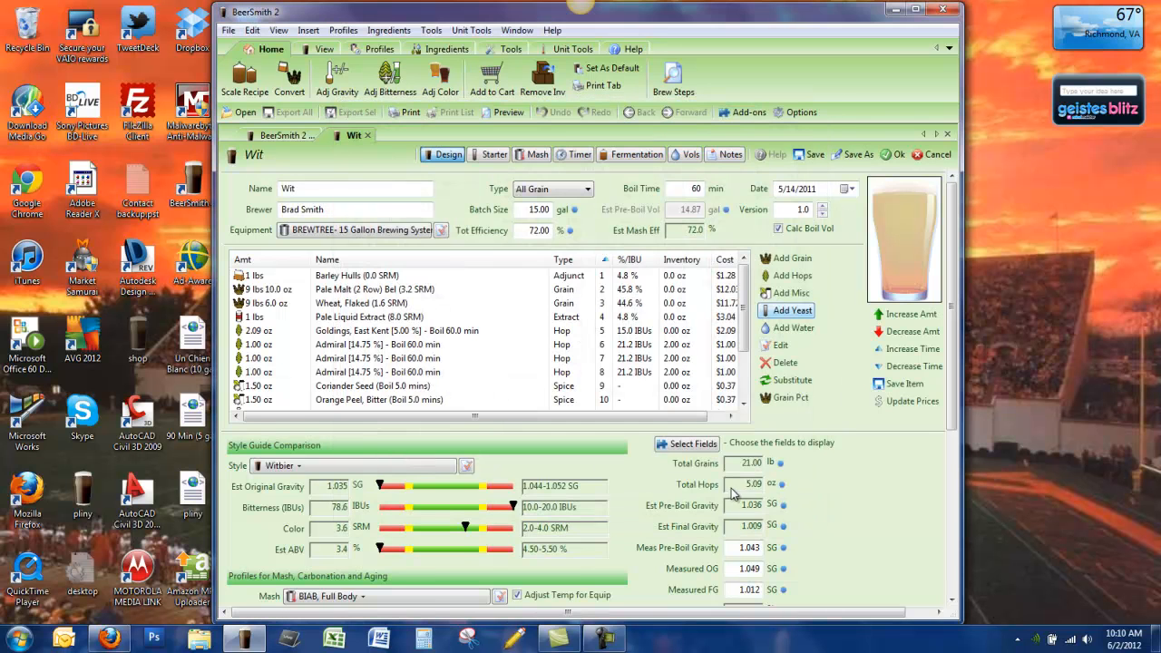
Step: Add 1.50 tsp of Amylase Enzyme to the recipe as a miscellaneous ingredient and check the end of the ingredient list
left_click(806, 300)
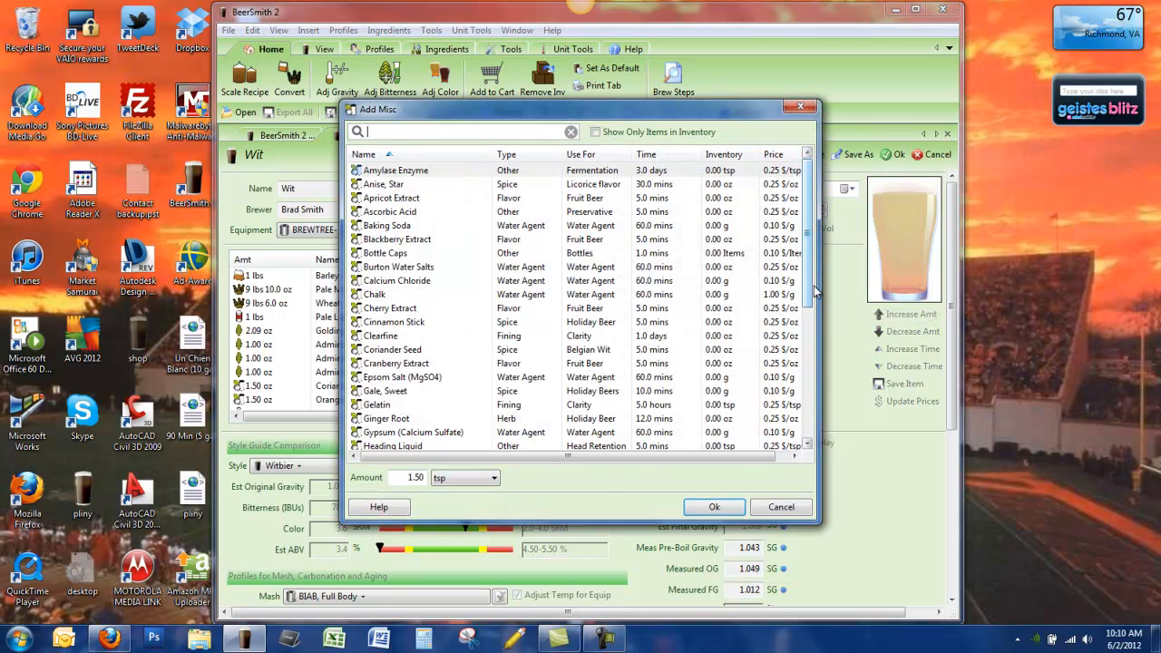
left_click_drag(810, 258, 810, 386)
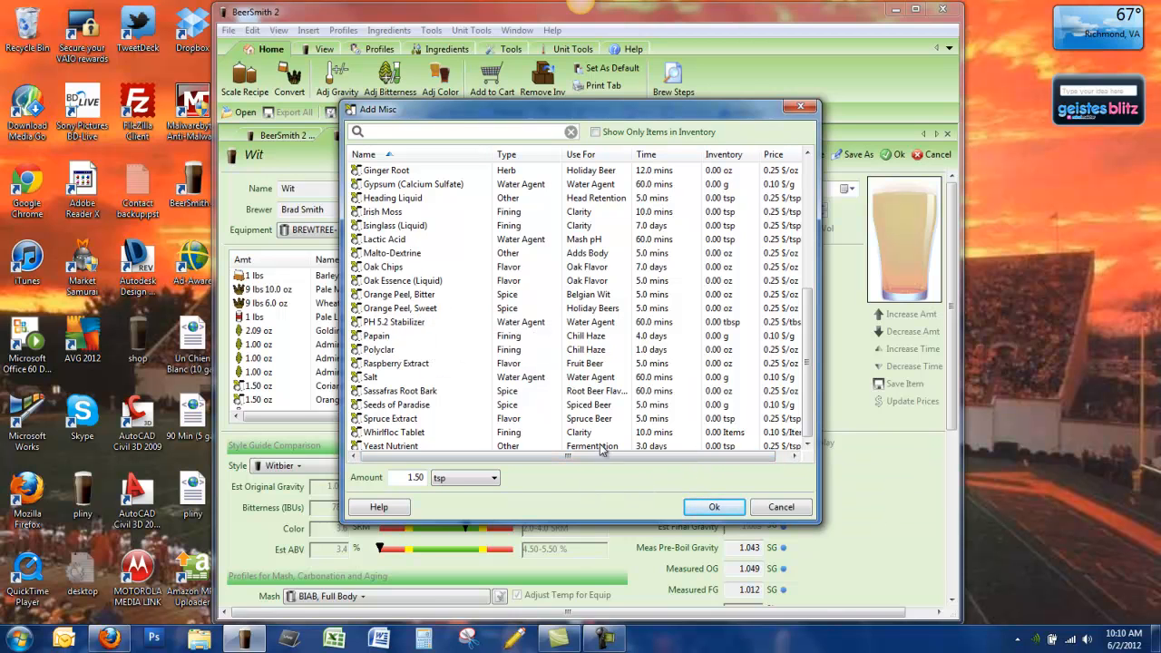
left_click(713, 508)
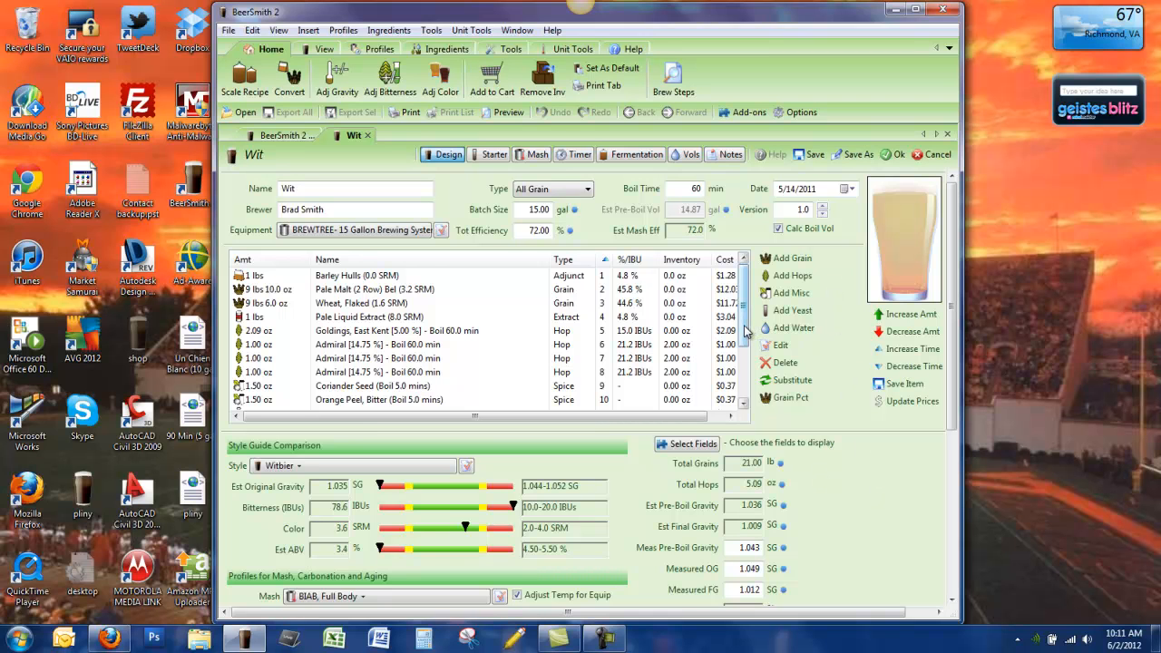
scroll(747, 347, "down", 2)
scroll(747, 347, "down", 4)
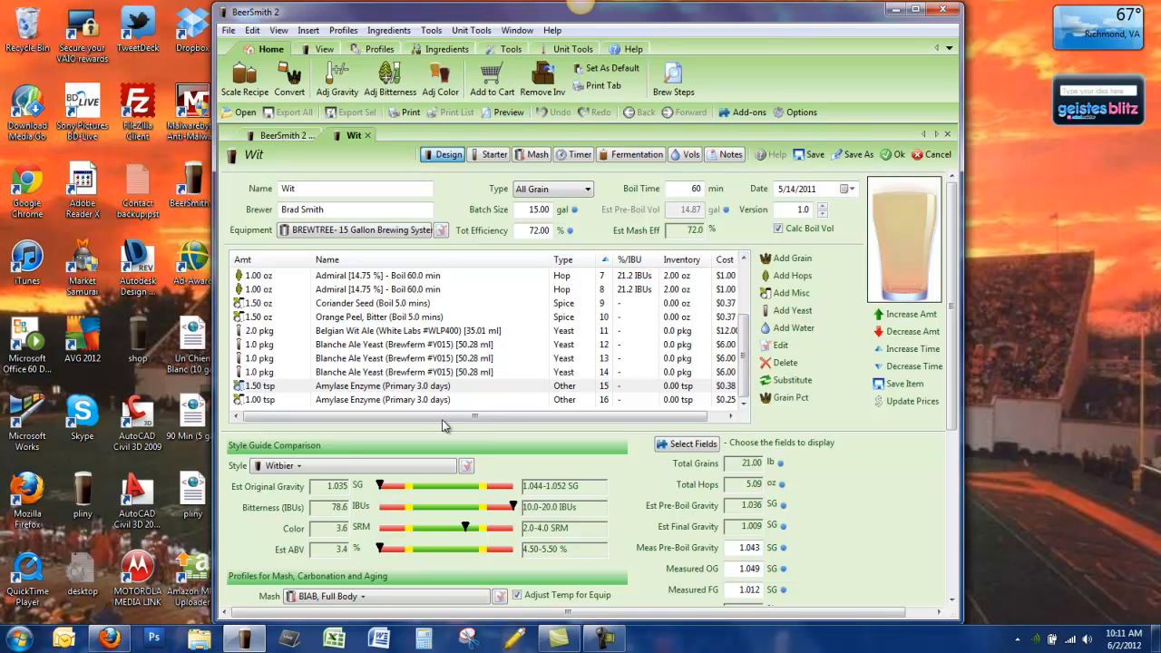
Step: Set the recipe's comparison style to California Common Beer
left_click(310, 473)
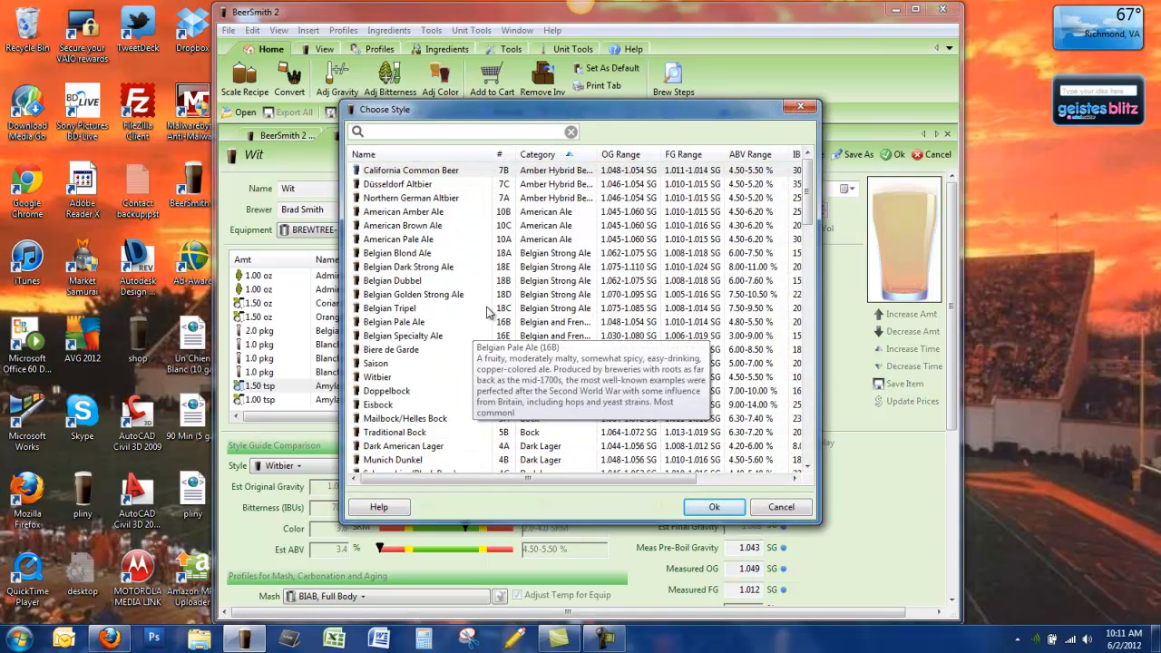
left_click_drag(808, 195, 782, 437)
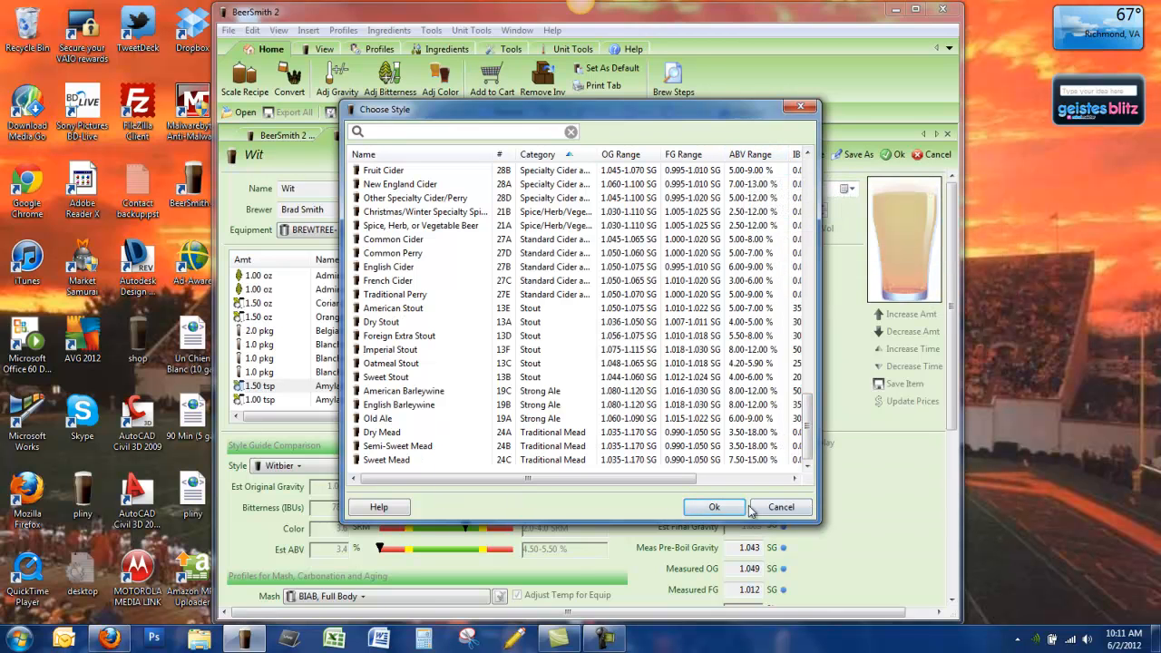
left_click(713, 508)
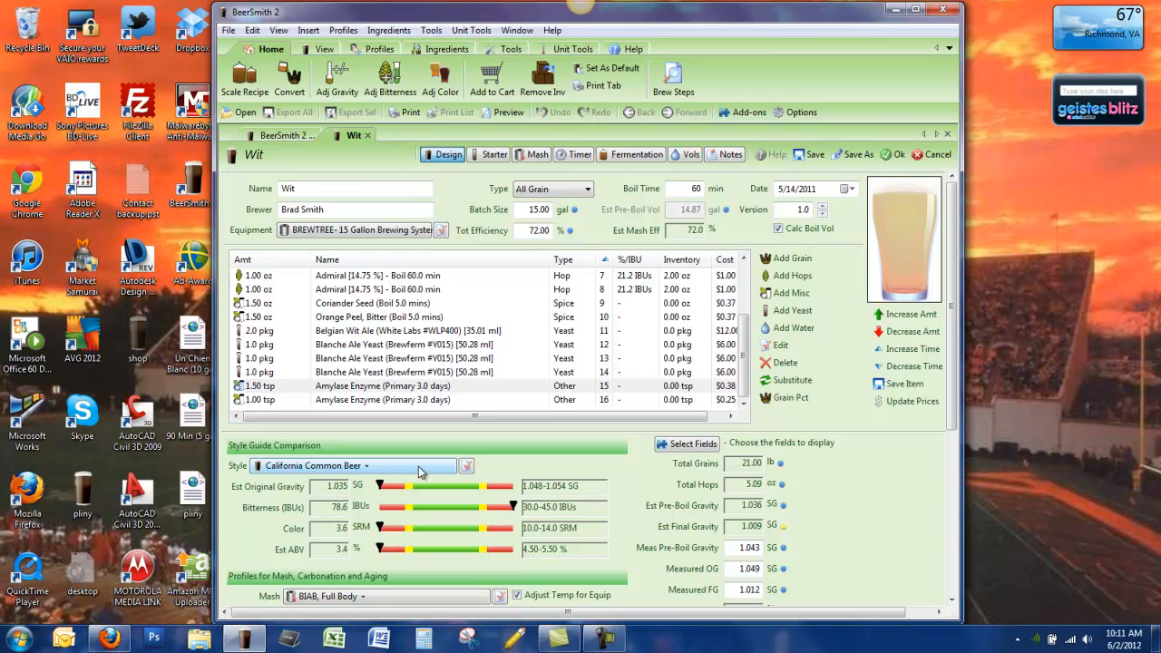
Step: Set the recipe's comparison style to Witbier
left_click(420, 469)
left_click(379, 378)
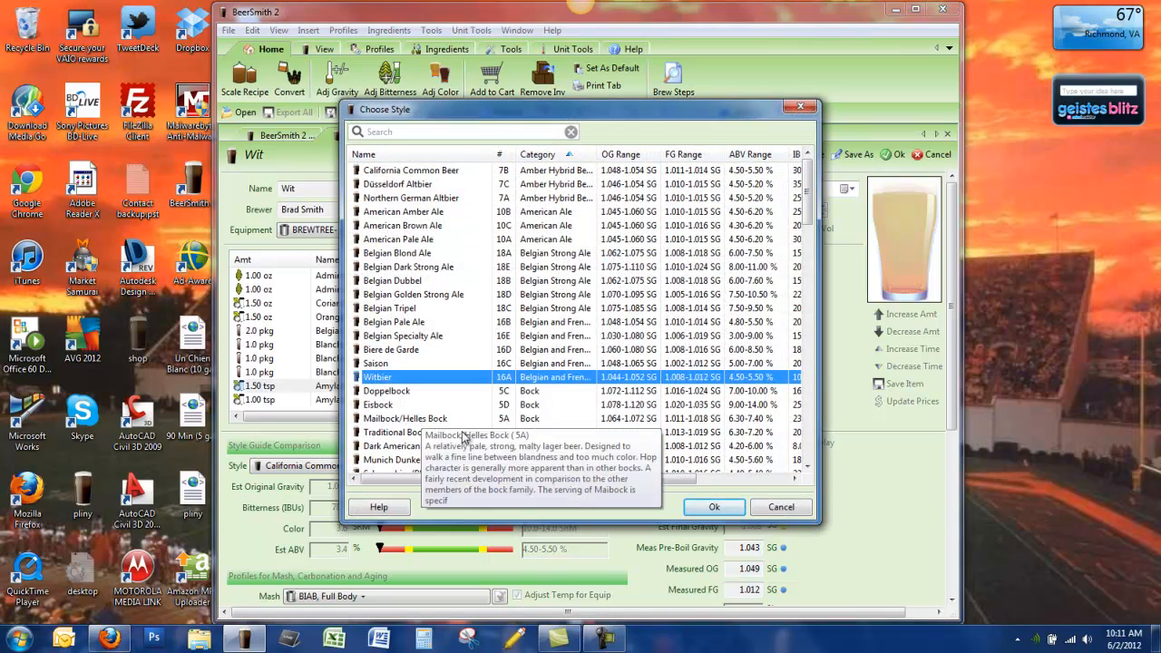
left_click(714, 510)
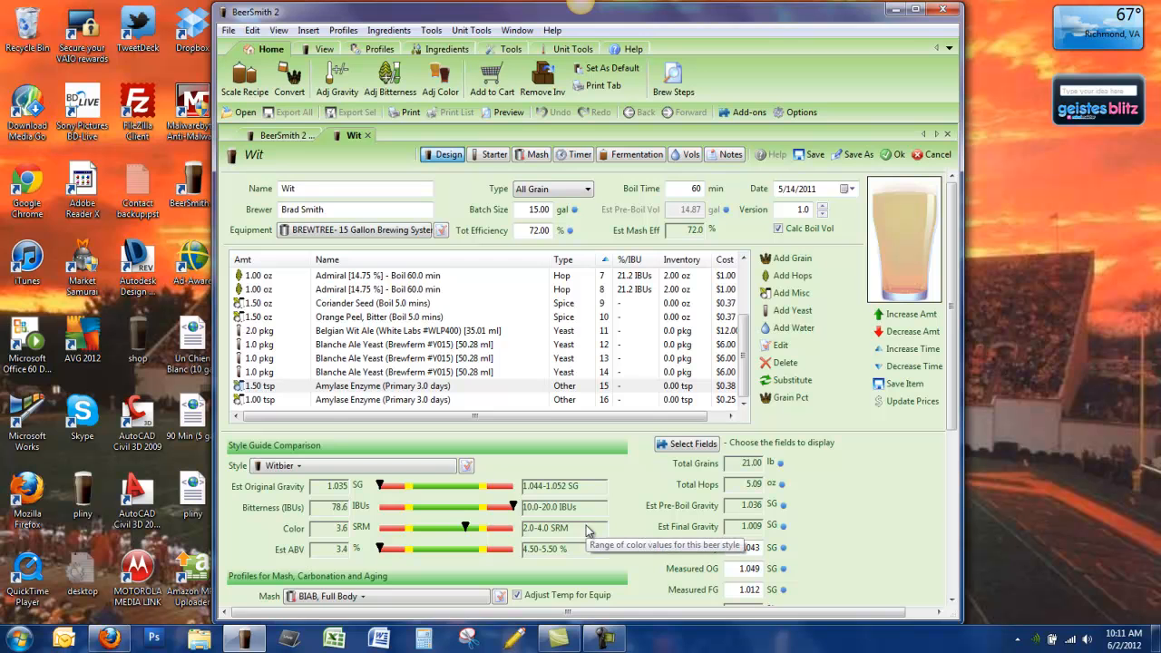
Step: Examine the recipe's style guide comparison, its mash, carbonation and fermentation profiles, and the measured and estimated fields
left_click_drag(953, 422, 929, 516)
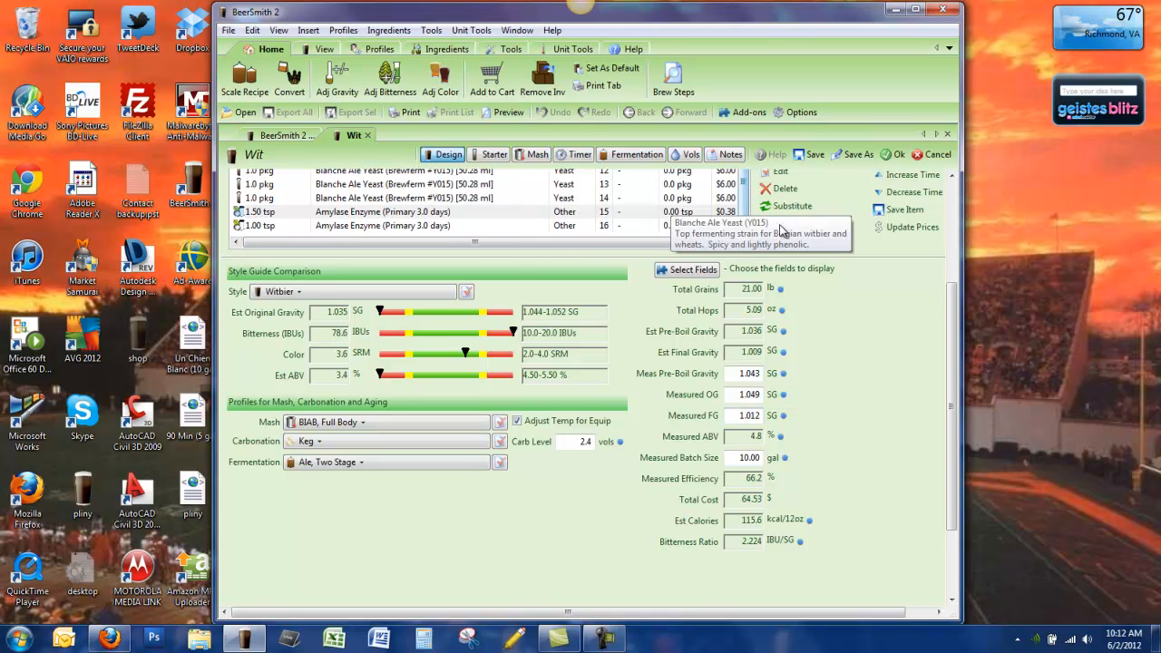
left_click_drag(950, 334, 937, 225)
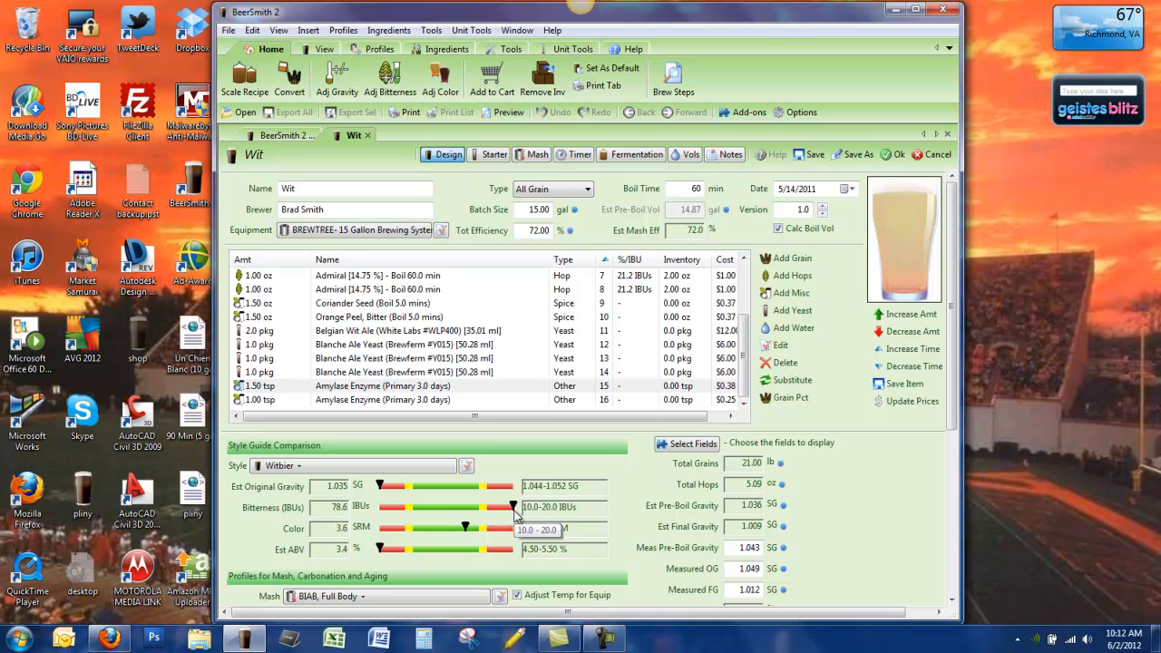
left_click_drag(951, 423, 949, 487)
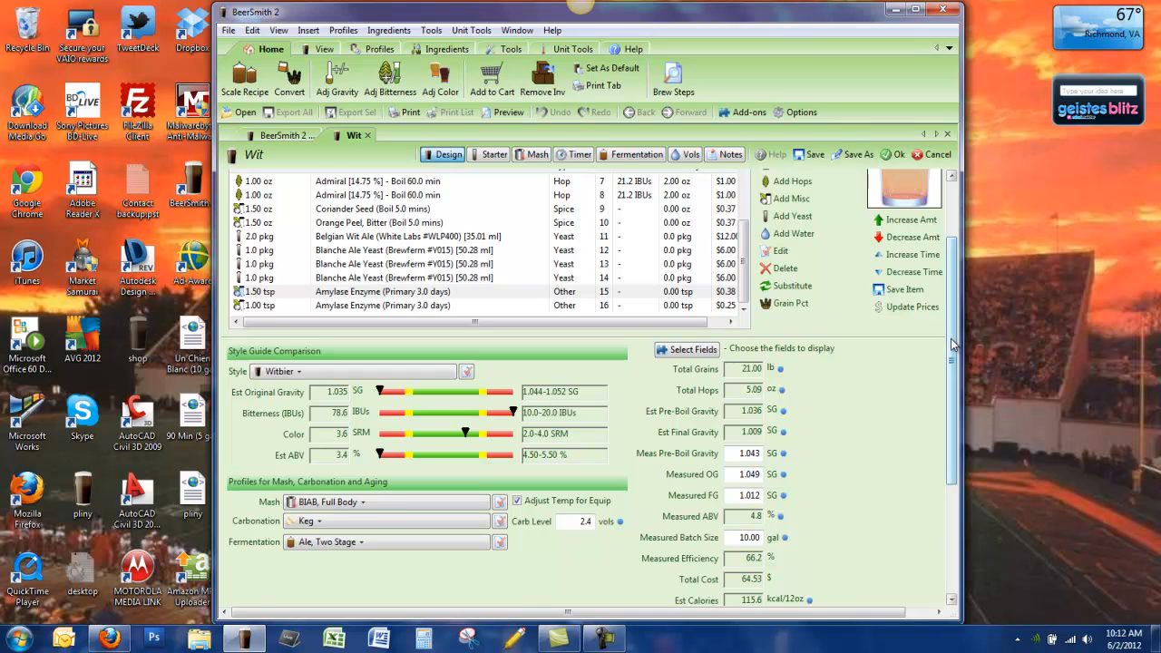
Step: Browse the available mash profiles for the recipe and confirm BIAB, Full Body
left_click_drag(952, 337, 952, 357)
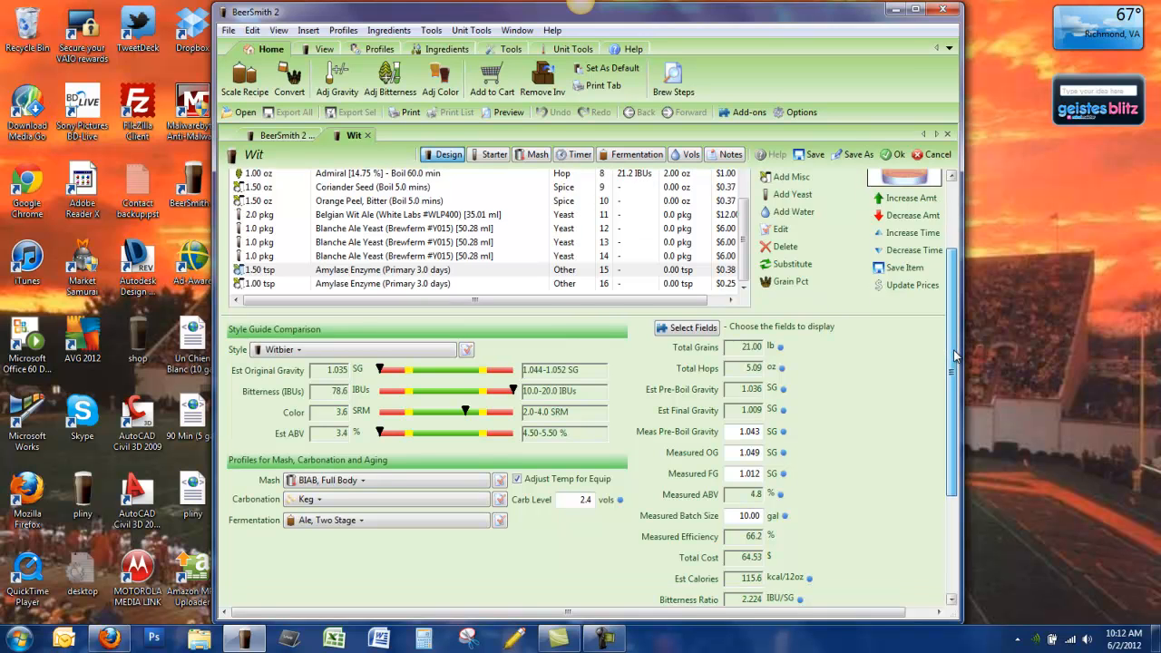
left_click_drag(952, 356, 955, 363)
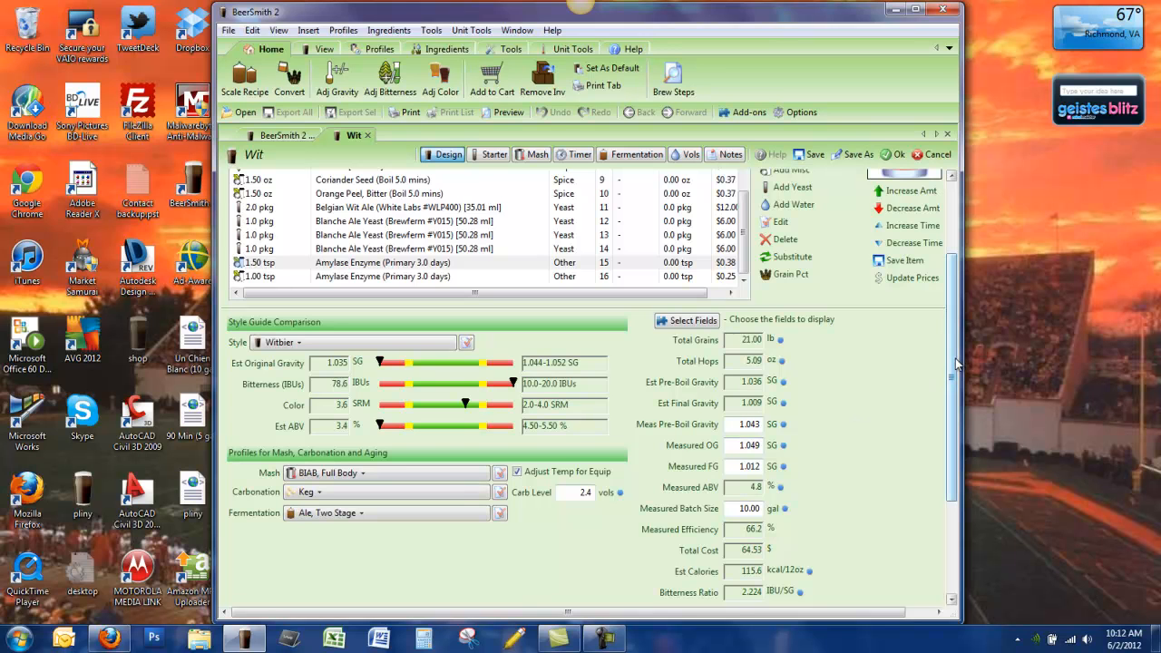
scroll(497, 540, "down", 2)
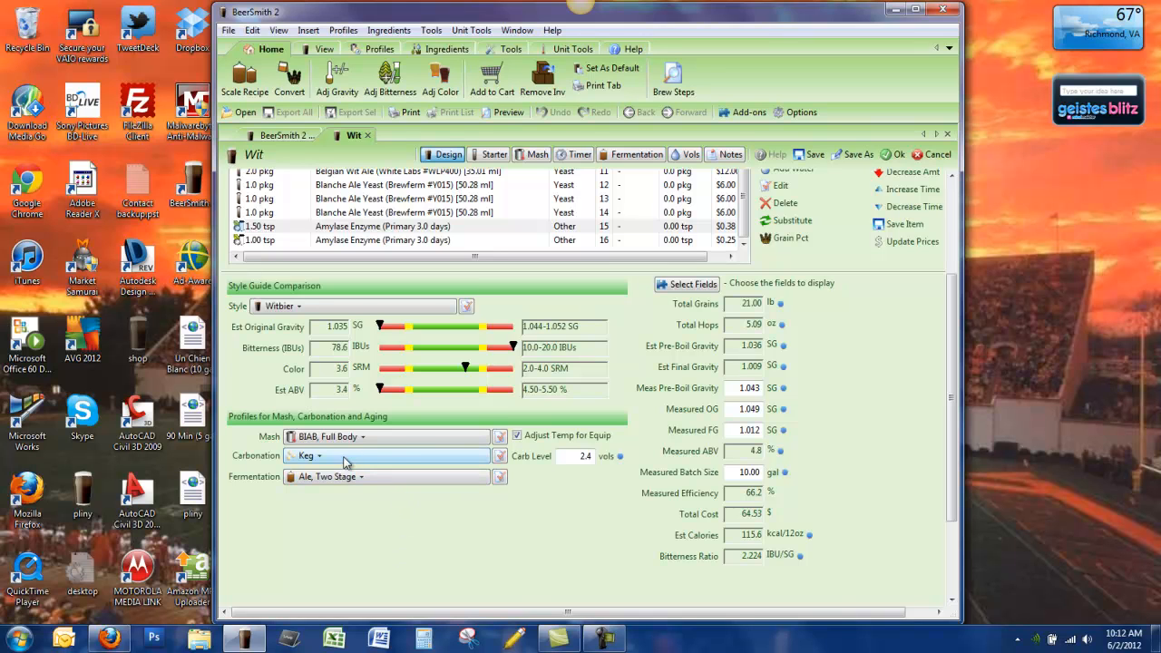
left_click(417, 438)
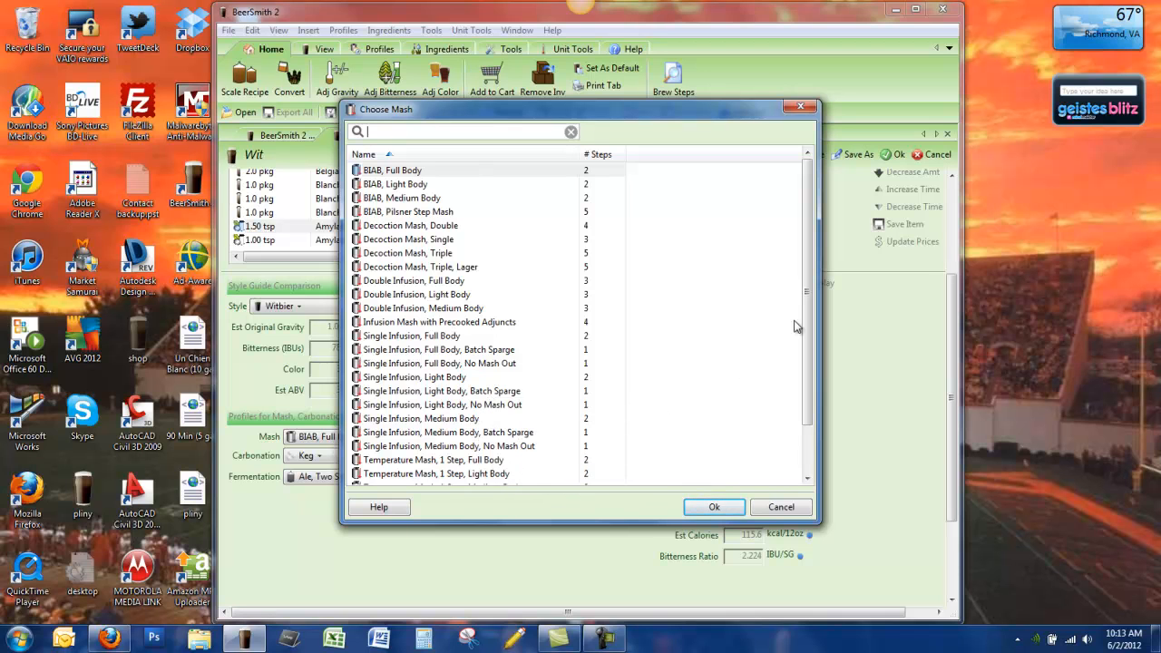
left_click_drag(810, 332, 808, 404)
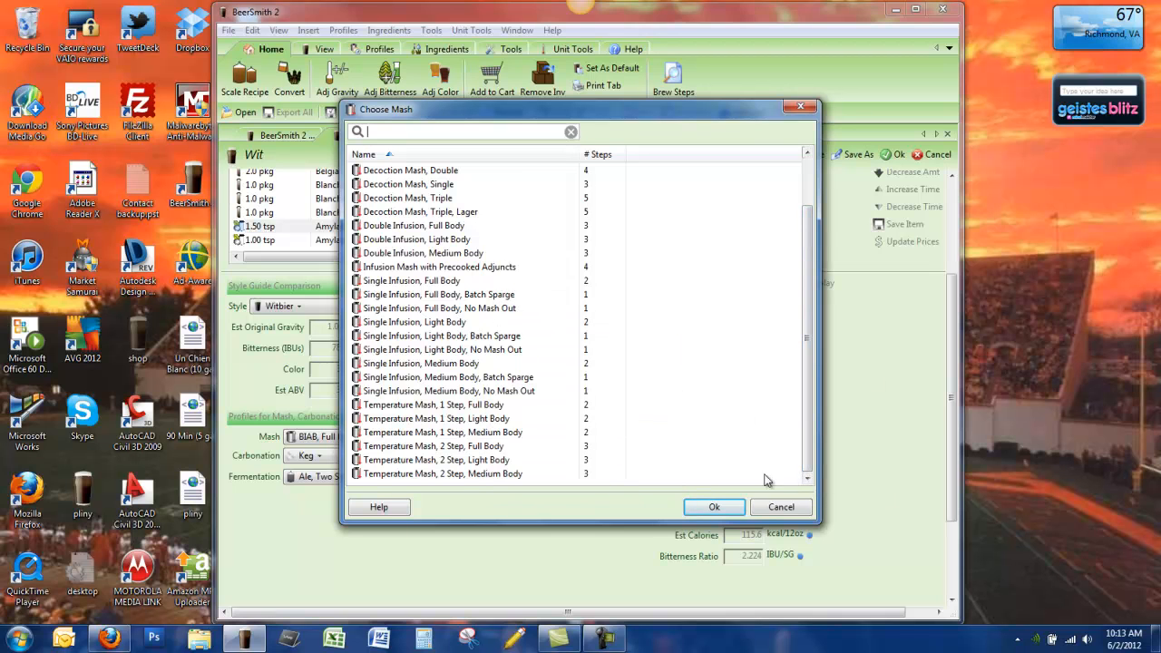
left_click(714, 508)
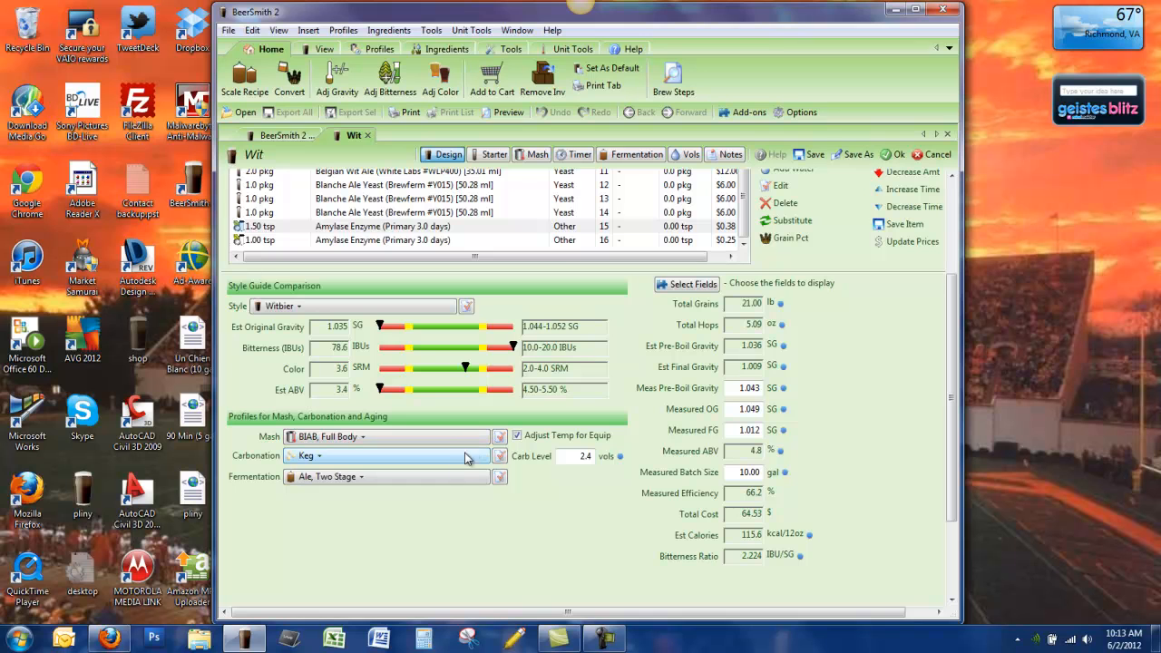
Step: Set the recipe's carbonation profile to Corn Sugar and its fermentation profile to Ale, Two Stage
left_click(499, 455)
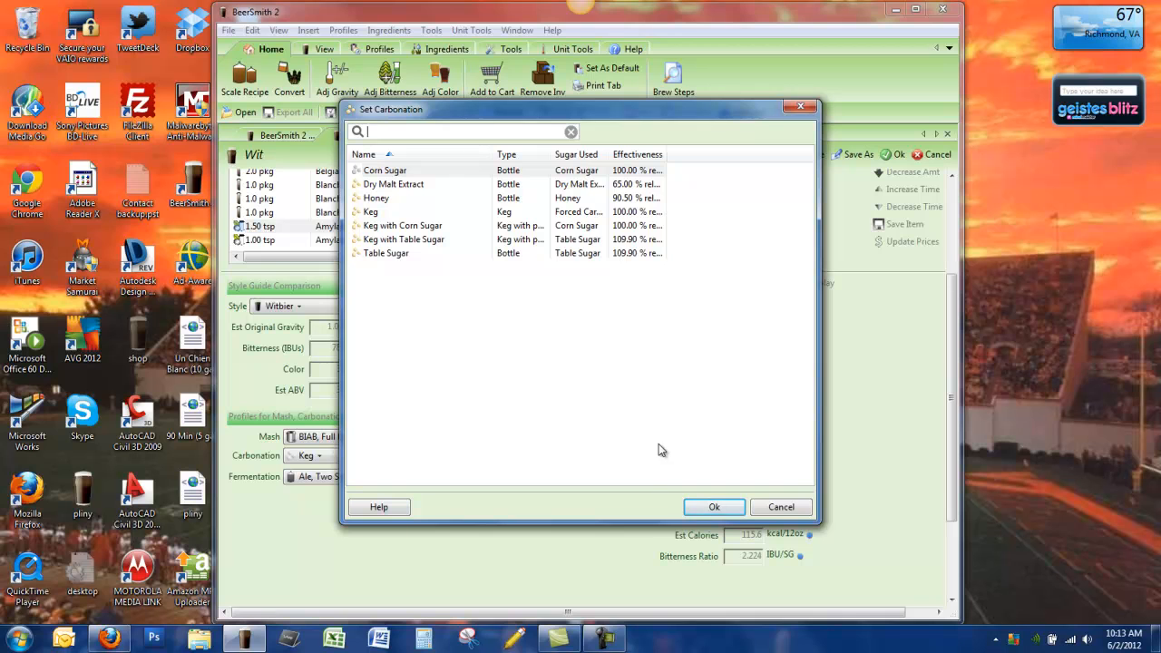
left_click(716, 508)
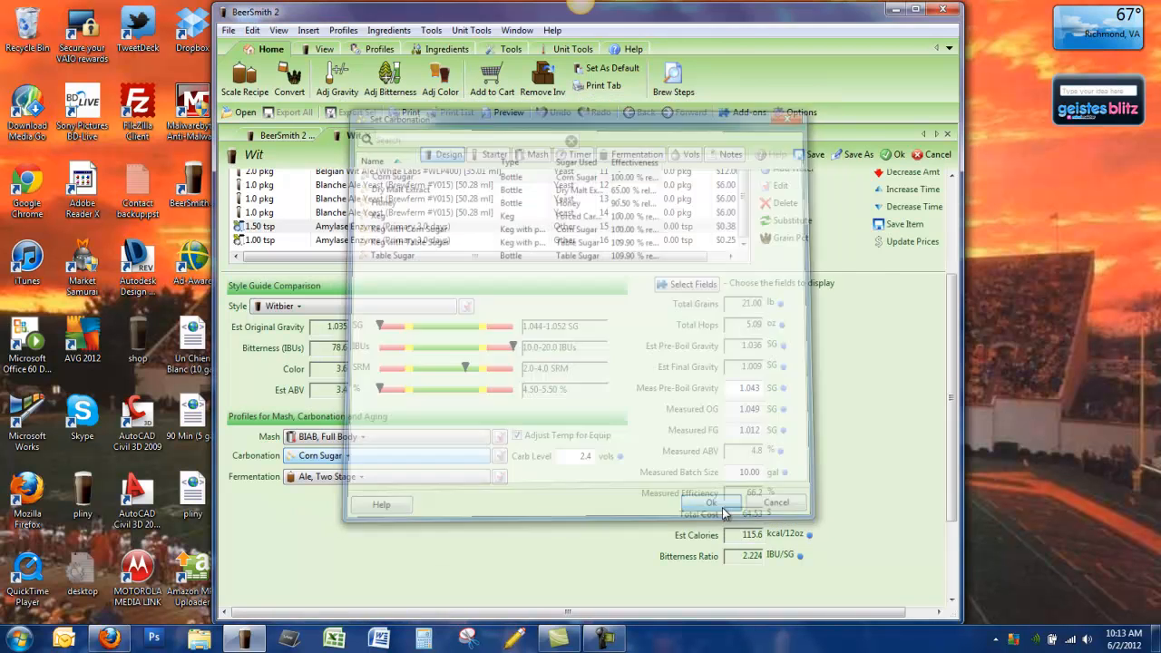
left_click(420, 481)
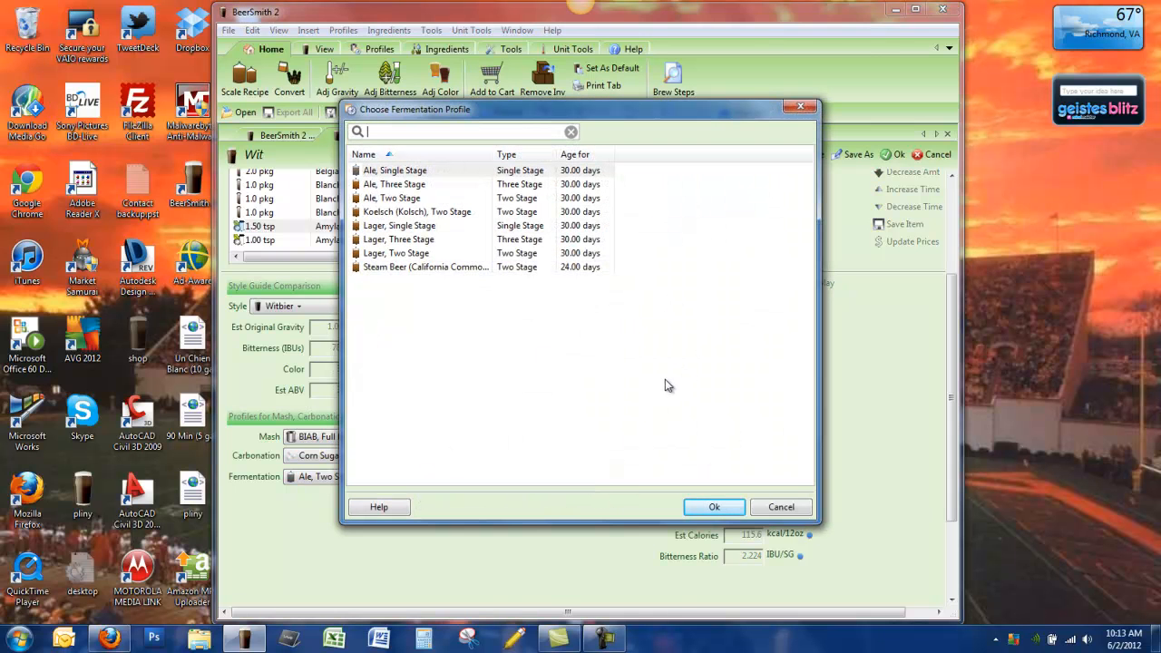
left_click(412, 200)
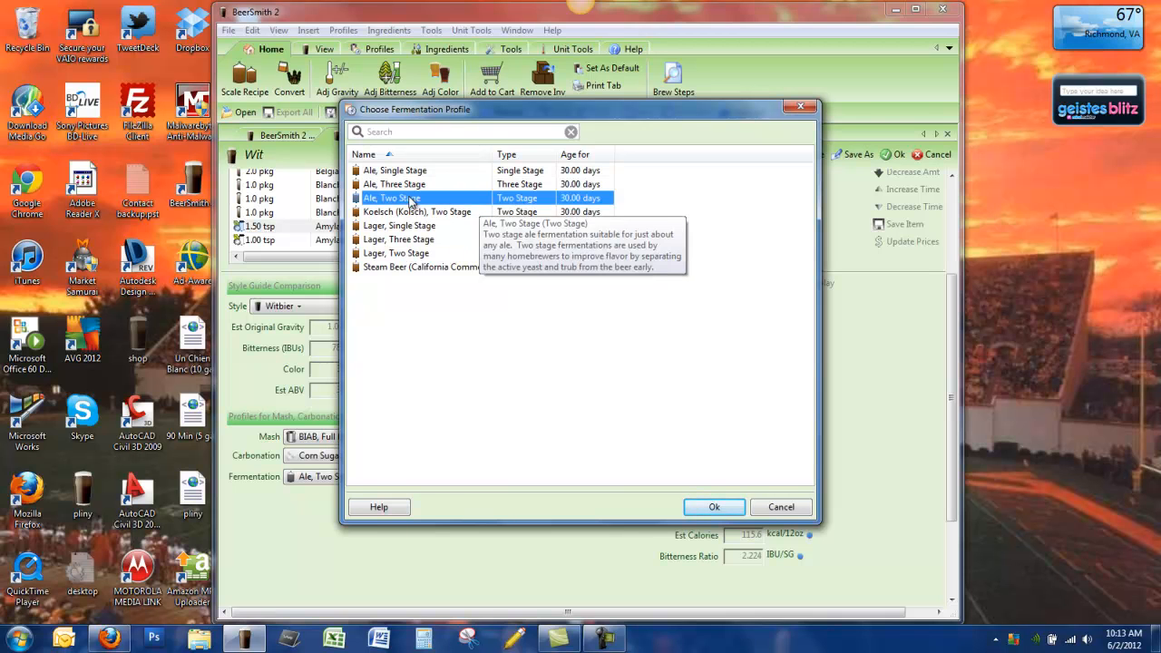
double_click(410, 200)
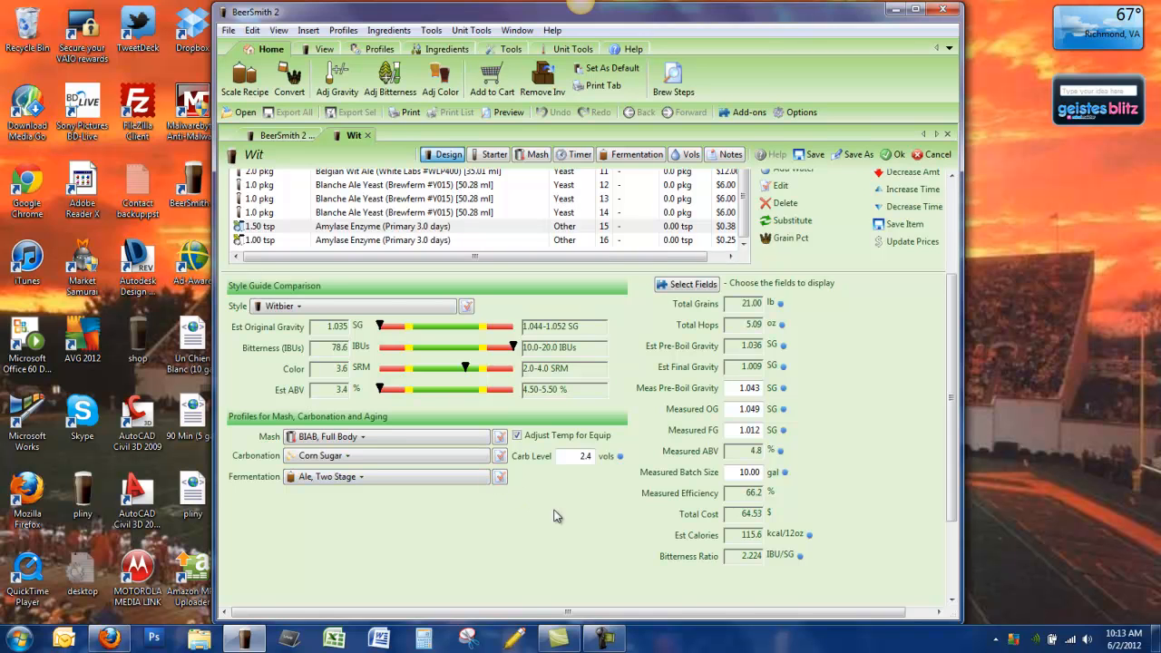
Step: Examine the stage times and temperatures of the fermentation profile, and the recipe's style comparison and measured fields
left_click(500, 477)
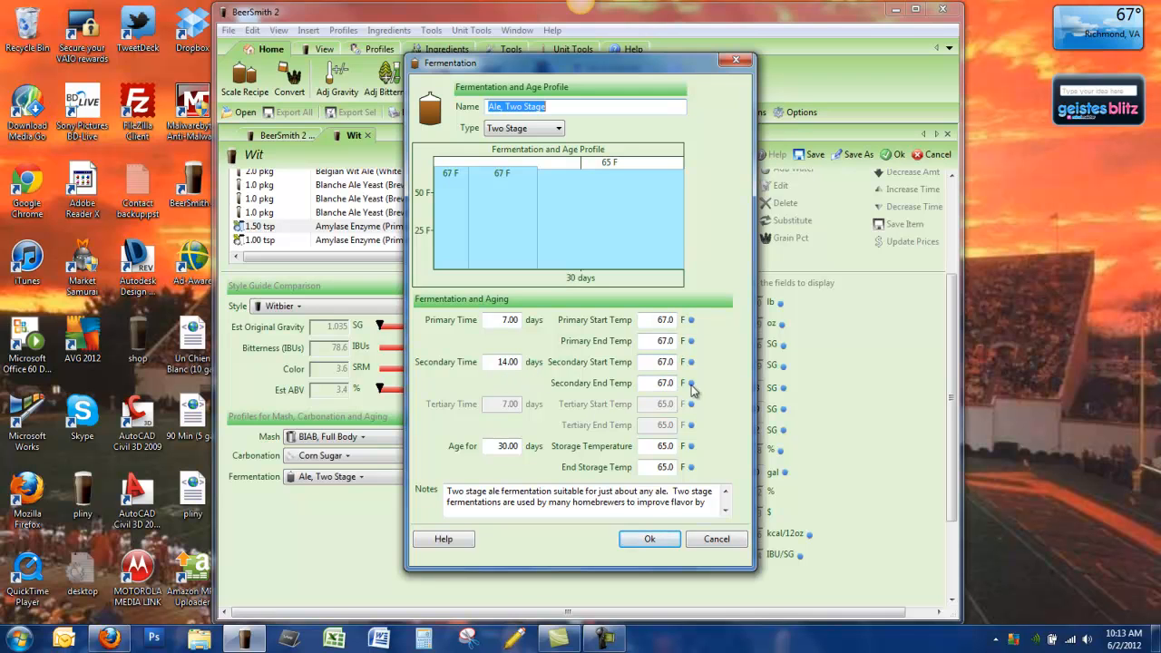
left_click(647, 540)
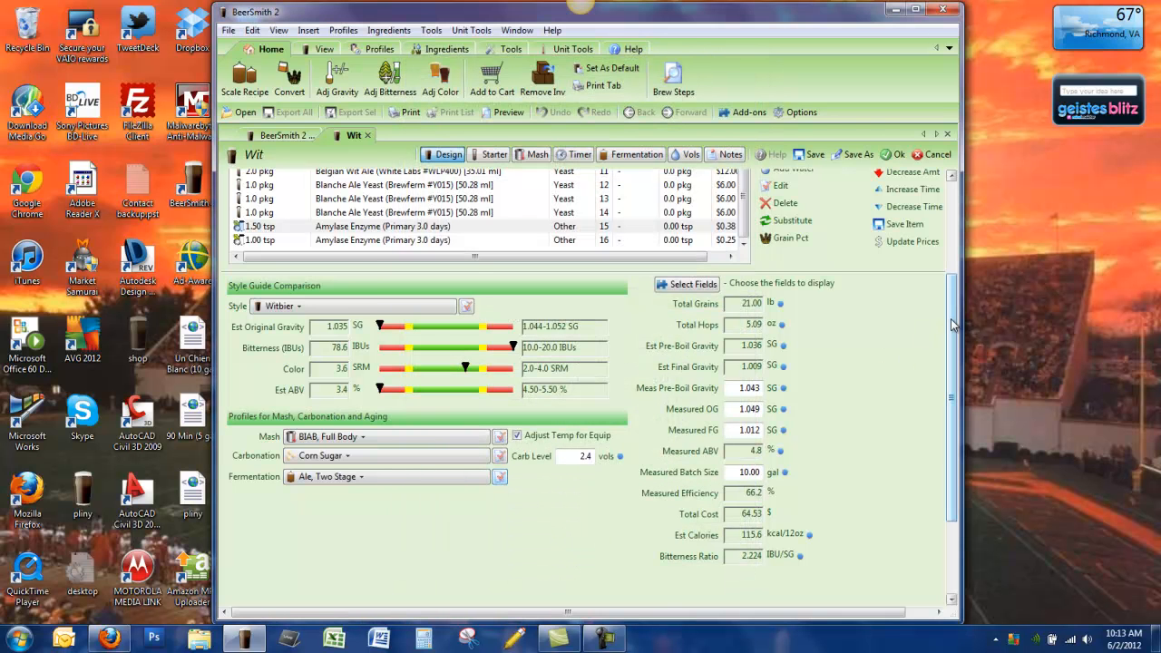
scroll(951, 324, "up", 1)
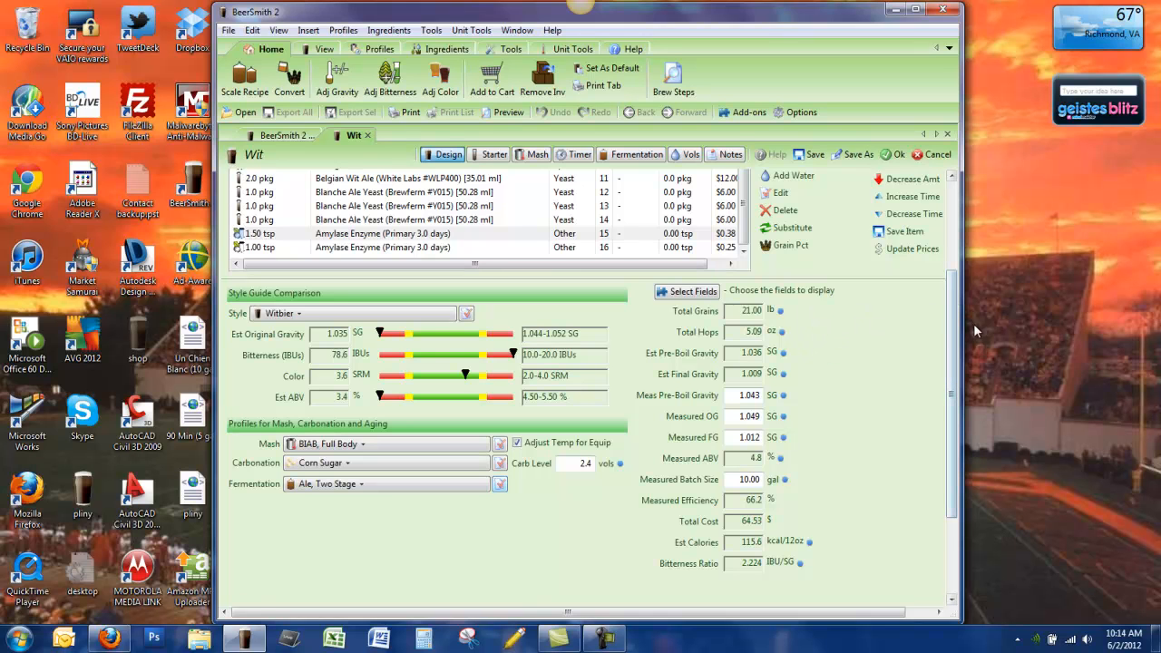
scroll(951, 340, "up", 3)
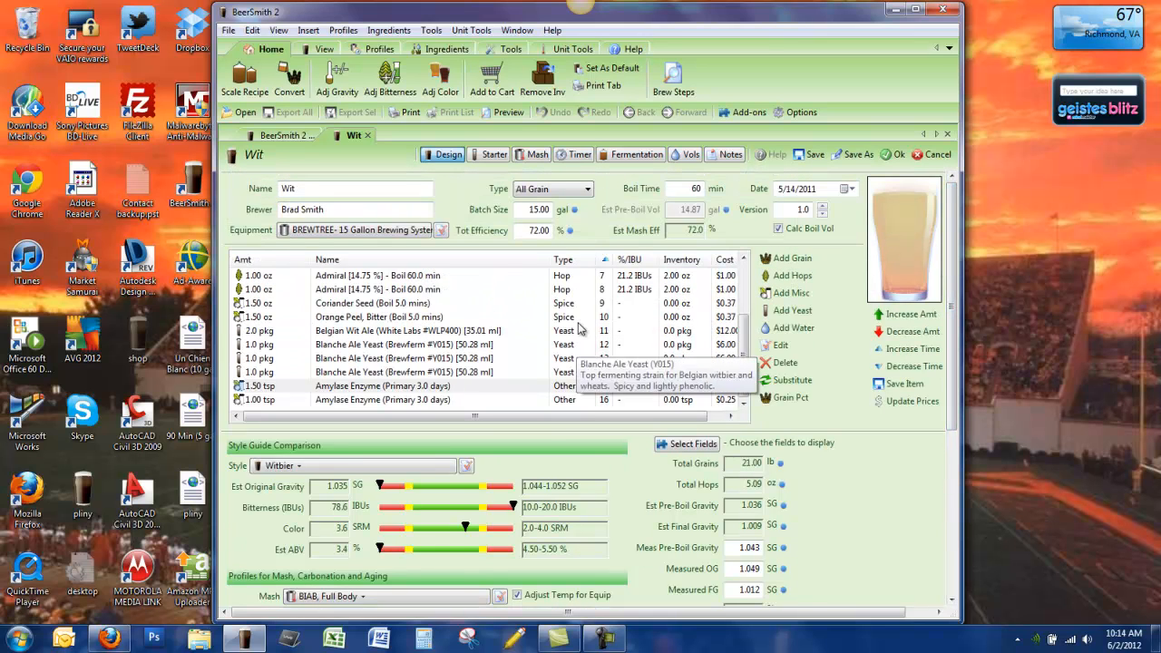
scroll(960, 333, "down", 3)
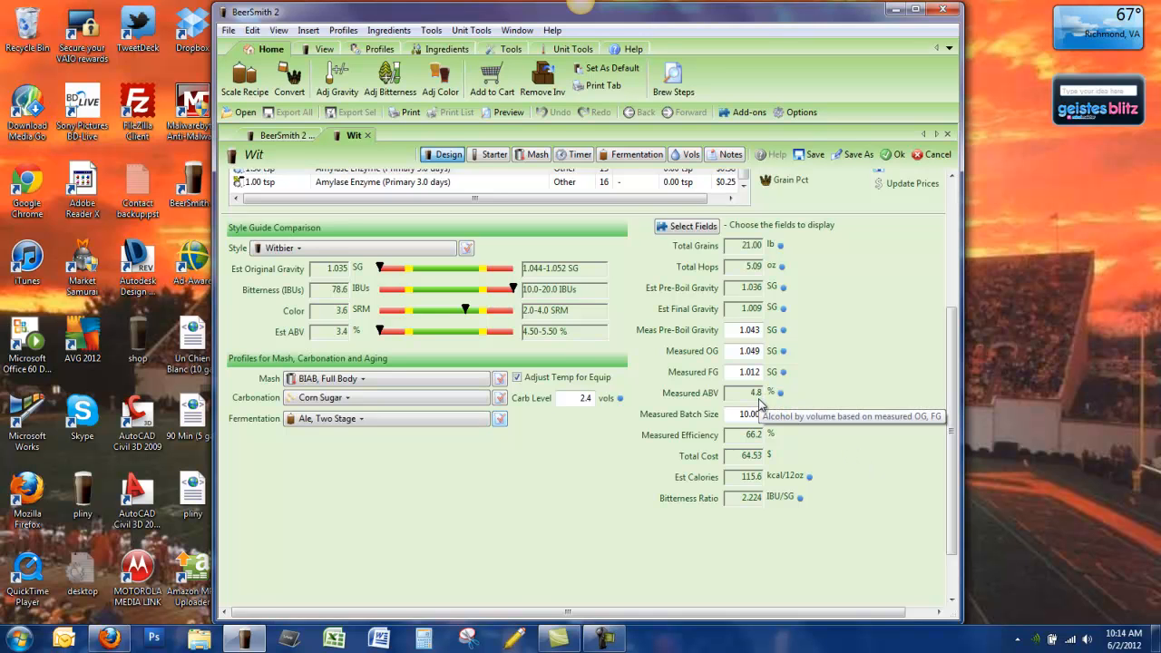
left_click_drag(951, 388, 961, 328)
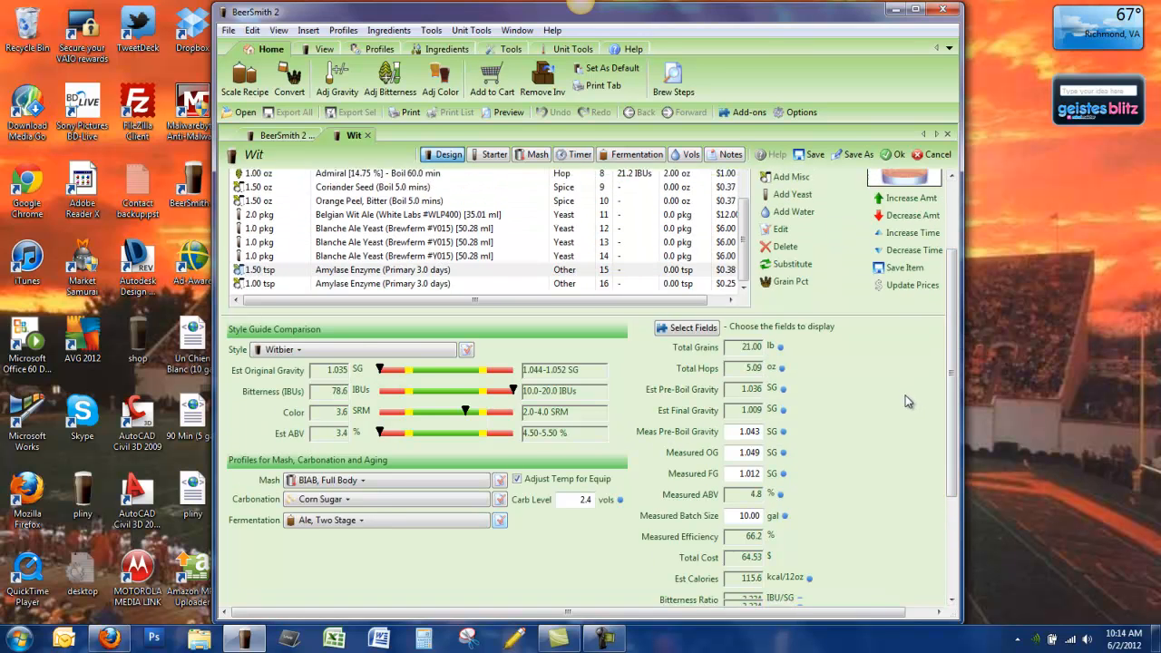
scroll(906, 402, "down", 3)
scroll(889, 390, "up", 3)
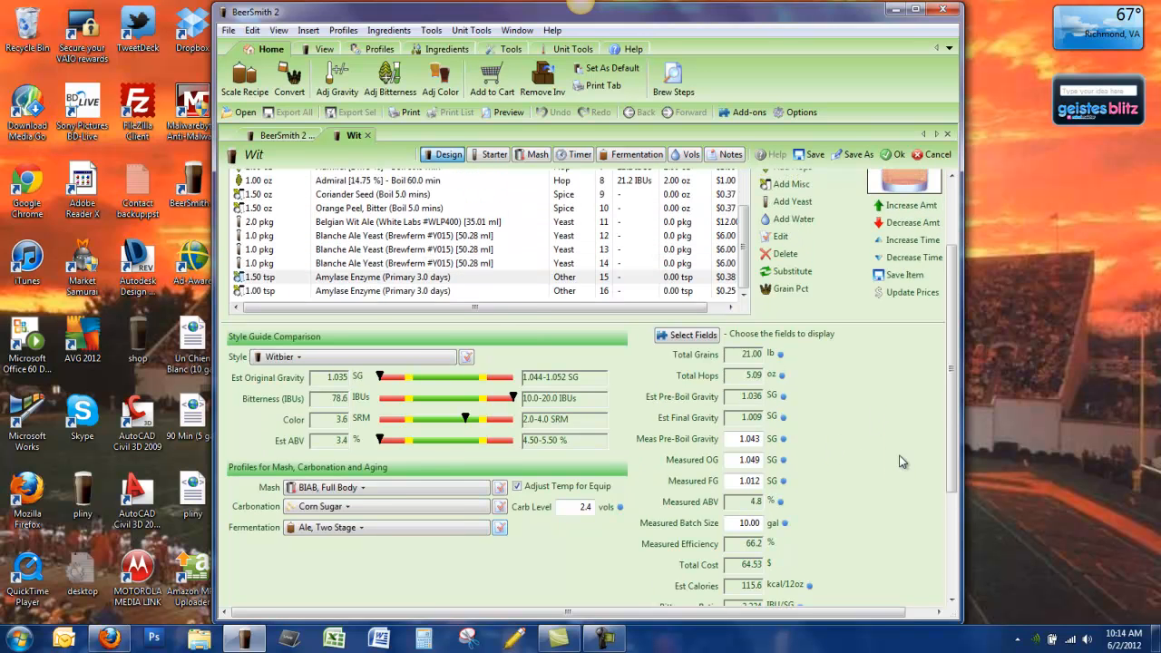
Step: Preview the recipe's brewing steps at 125% print size, read through all its pages and close the preview
scroll(868, 426, "up", 4)
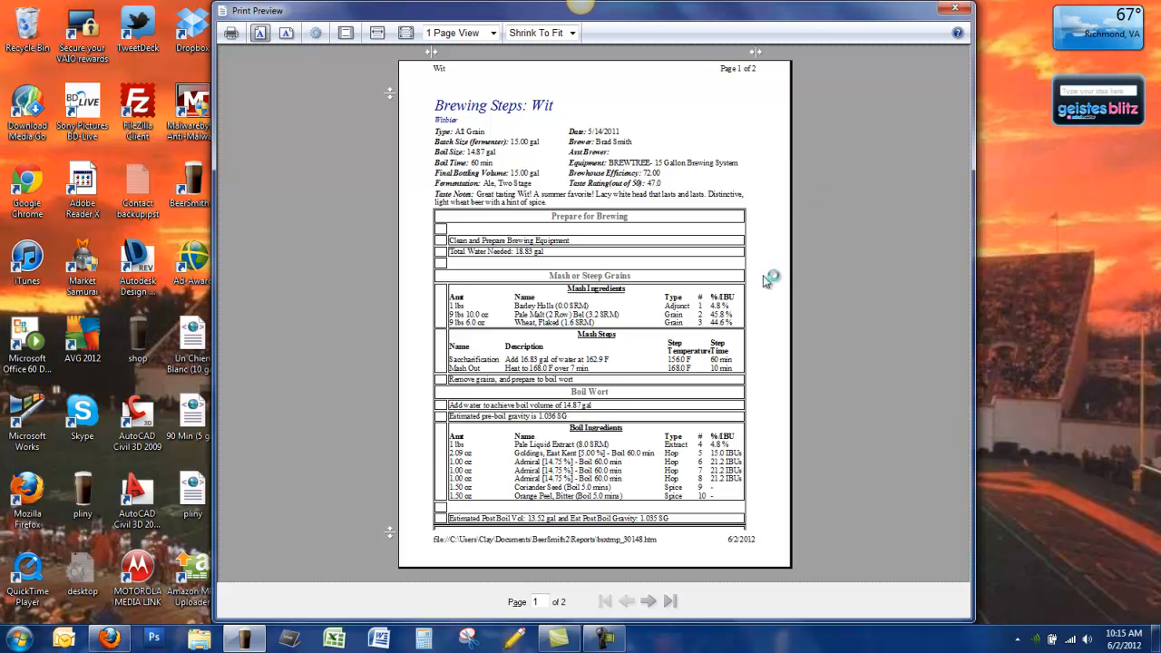
left_click(574, 33)
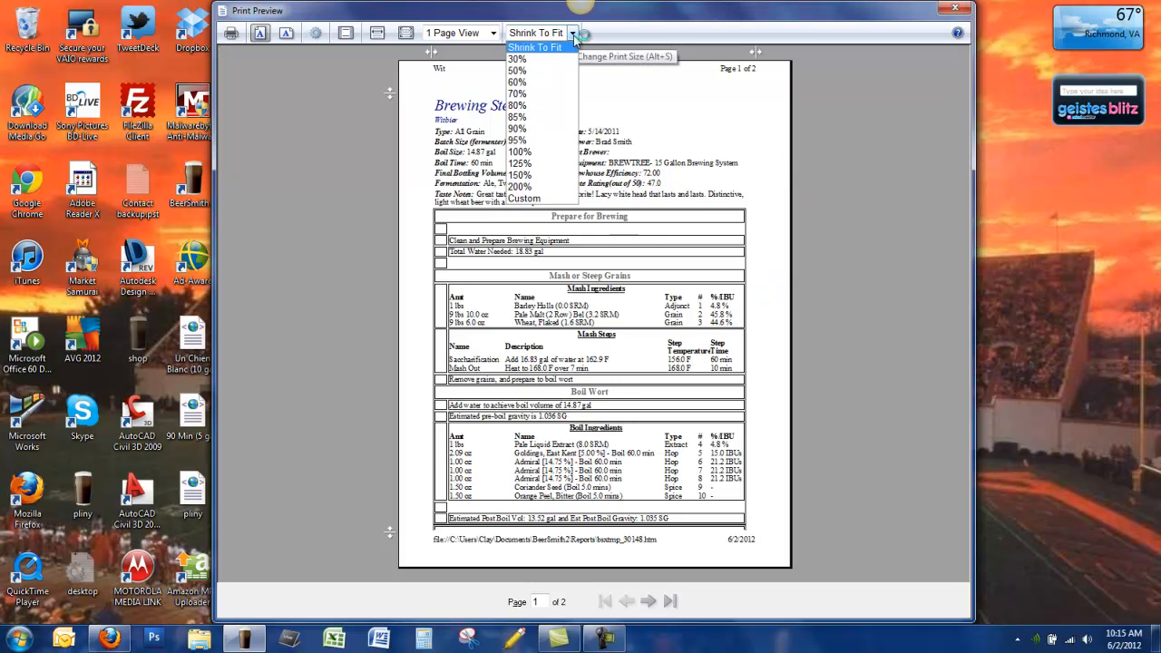
left_click(549, 169)
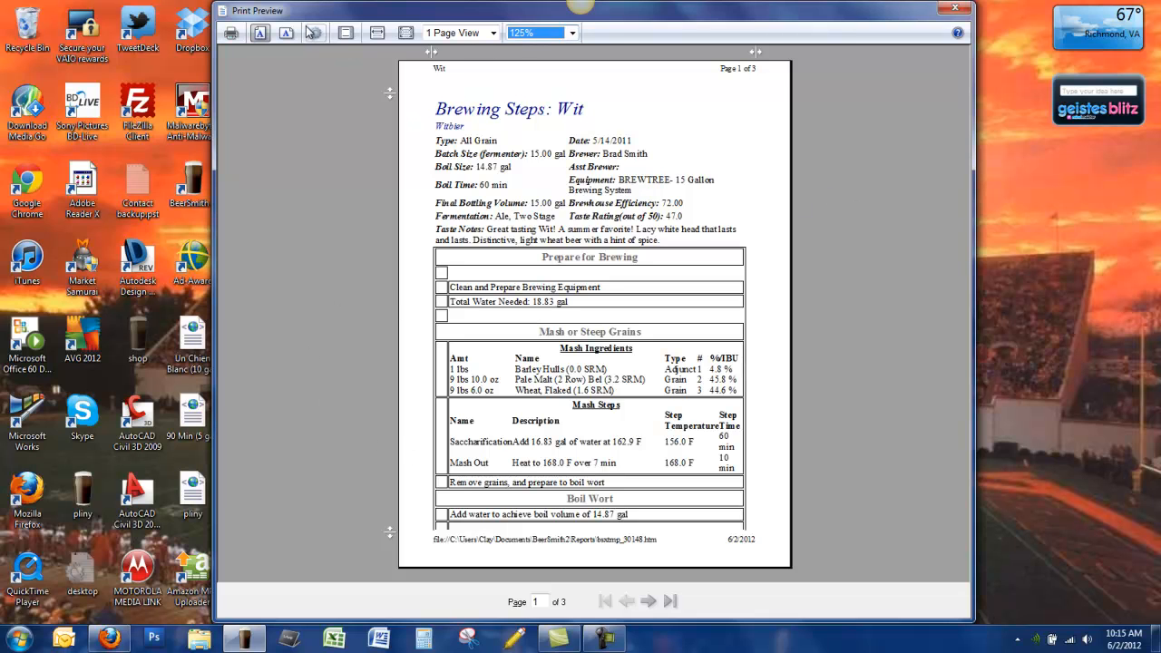
left_click(647, 601)
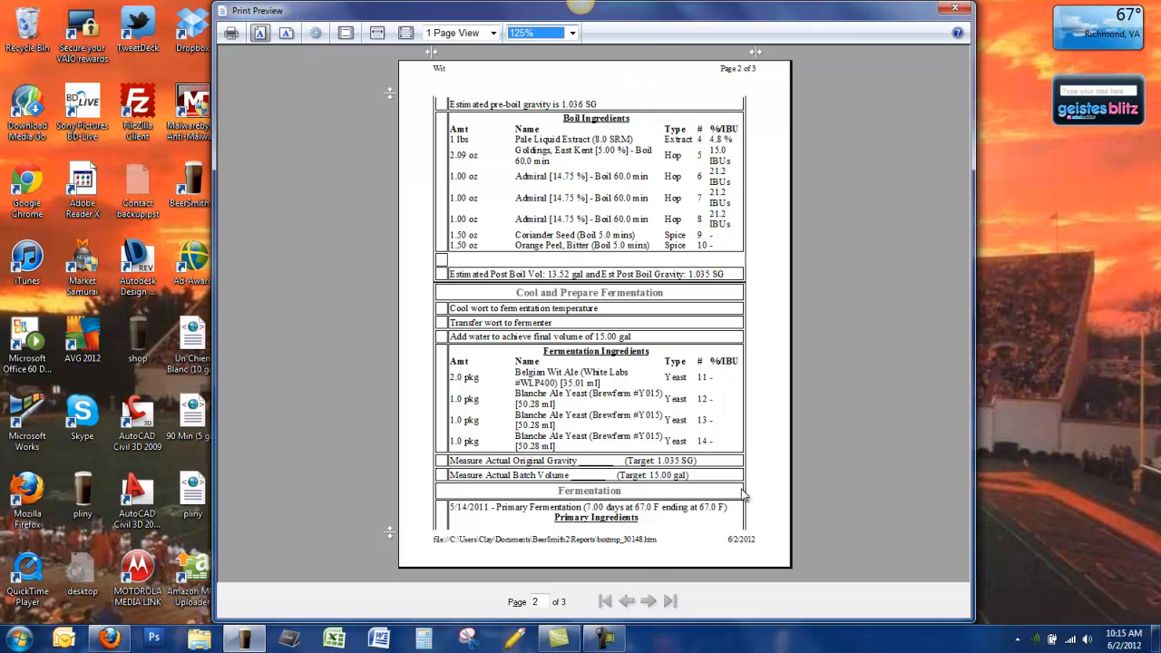
left_click(650, 600)
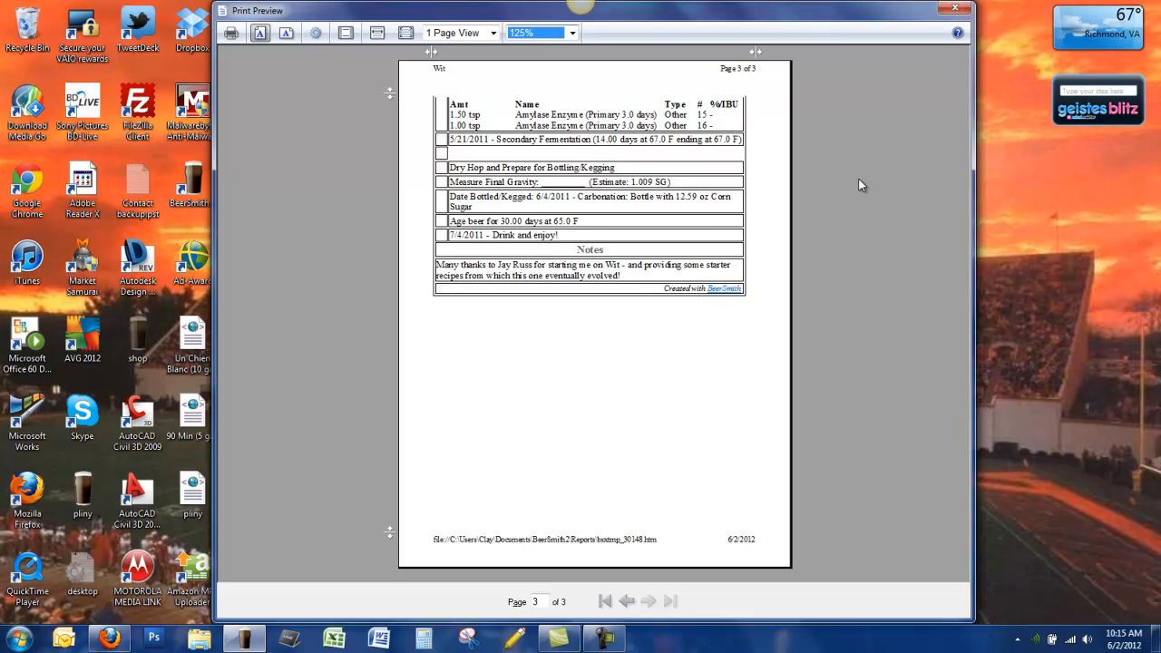
left_click(954, 9)
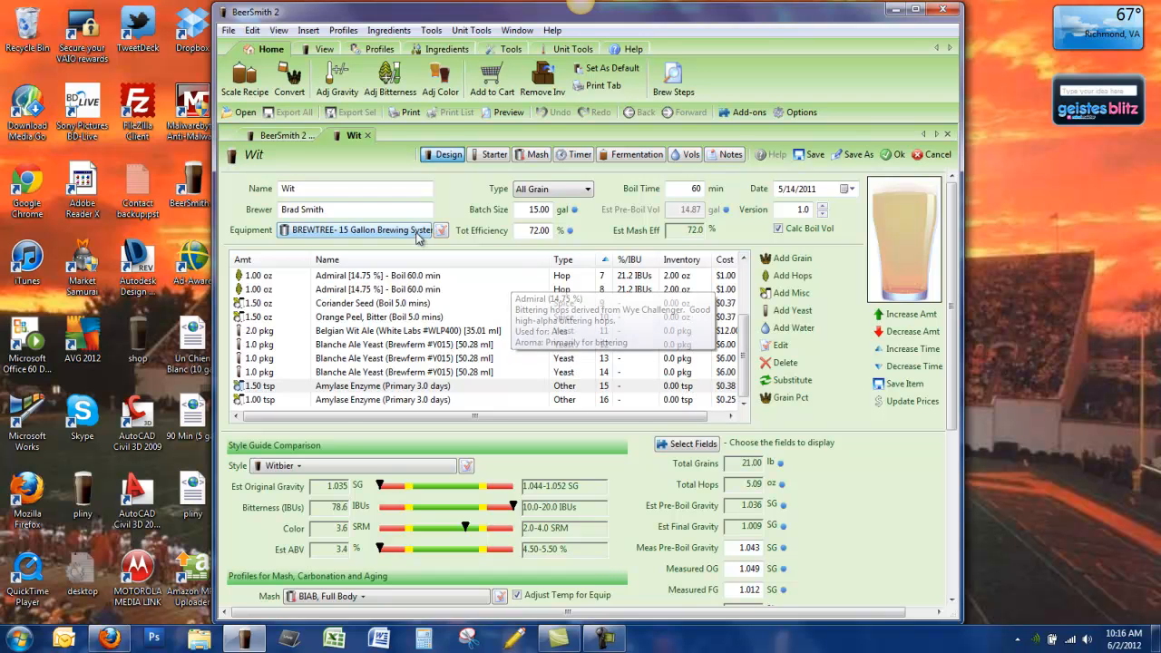
Step: Review the Scale Recipe options for the batch size and the Convert options for turning the recipe into an Extract type
left_click(245, 81)
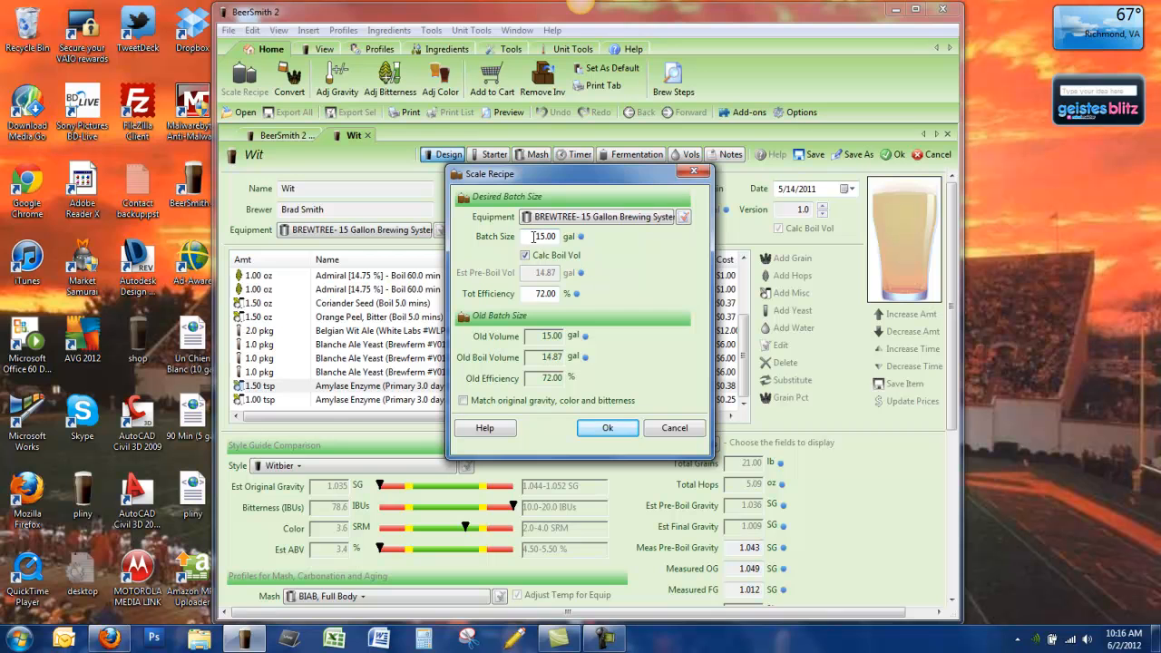
left_click(608, 427)
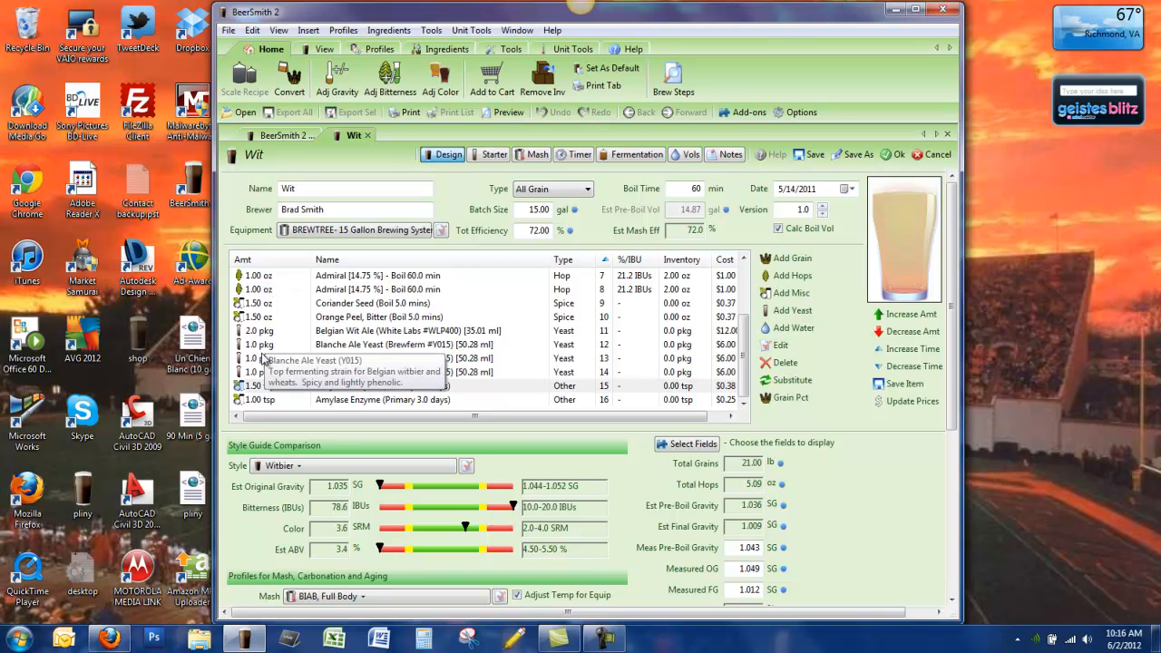
scroll(743, 339, "up", 2)
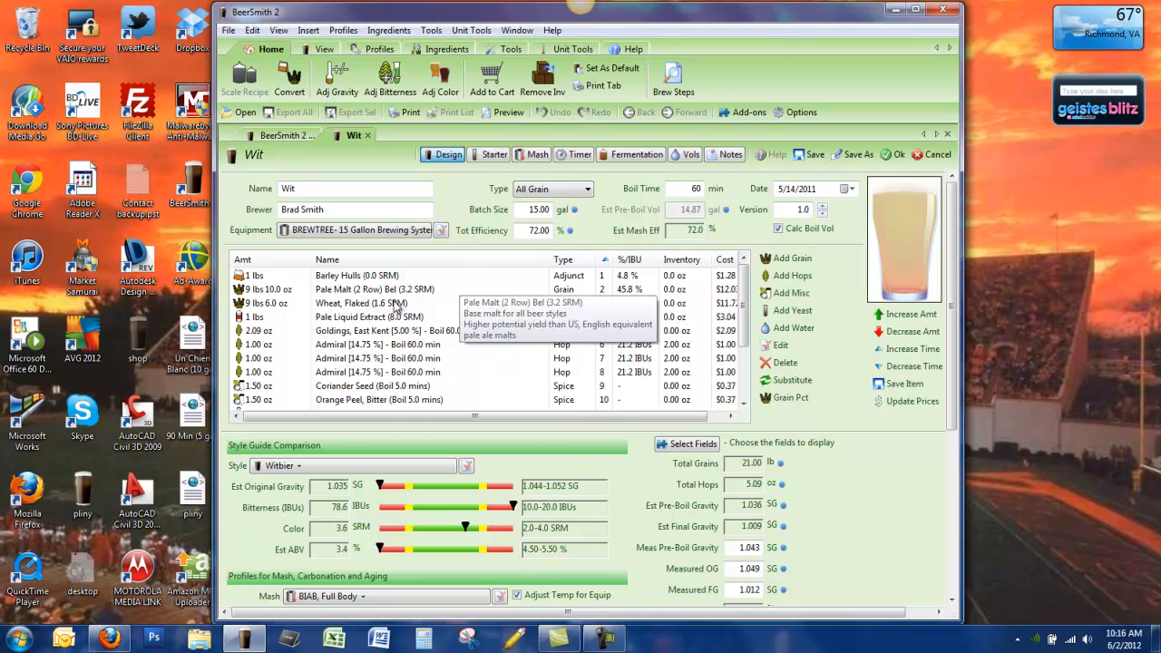
left_click(290, 78)
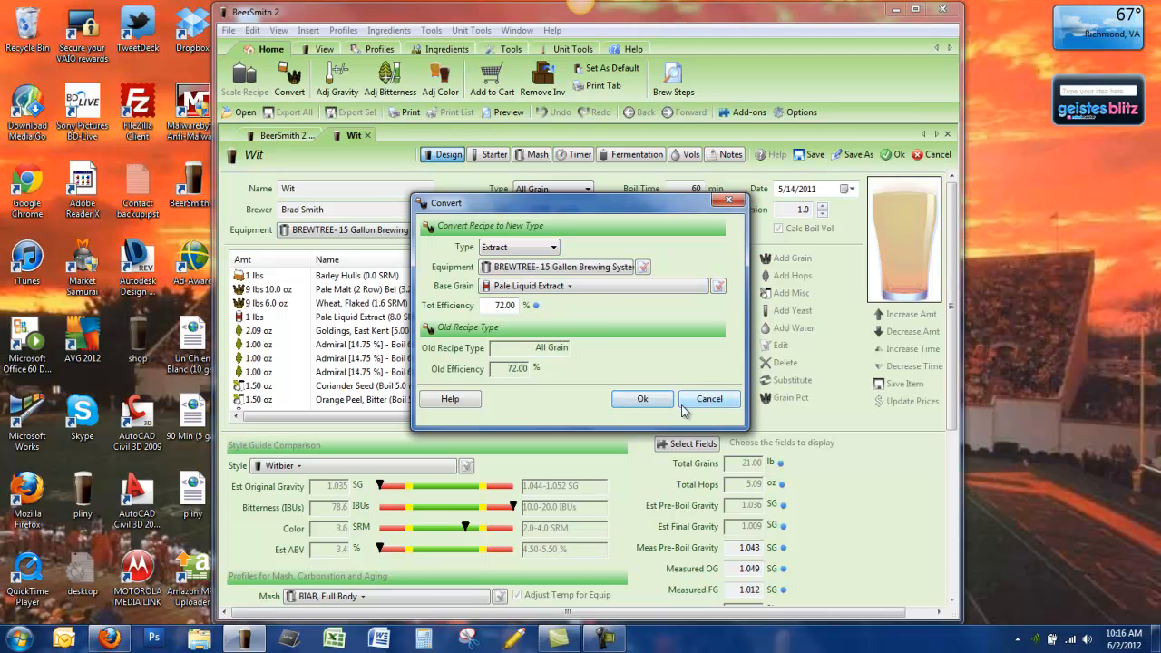
left_click(709, 399)
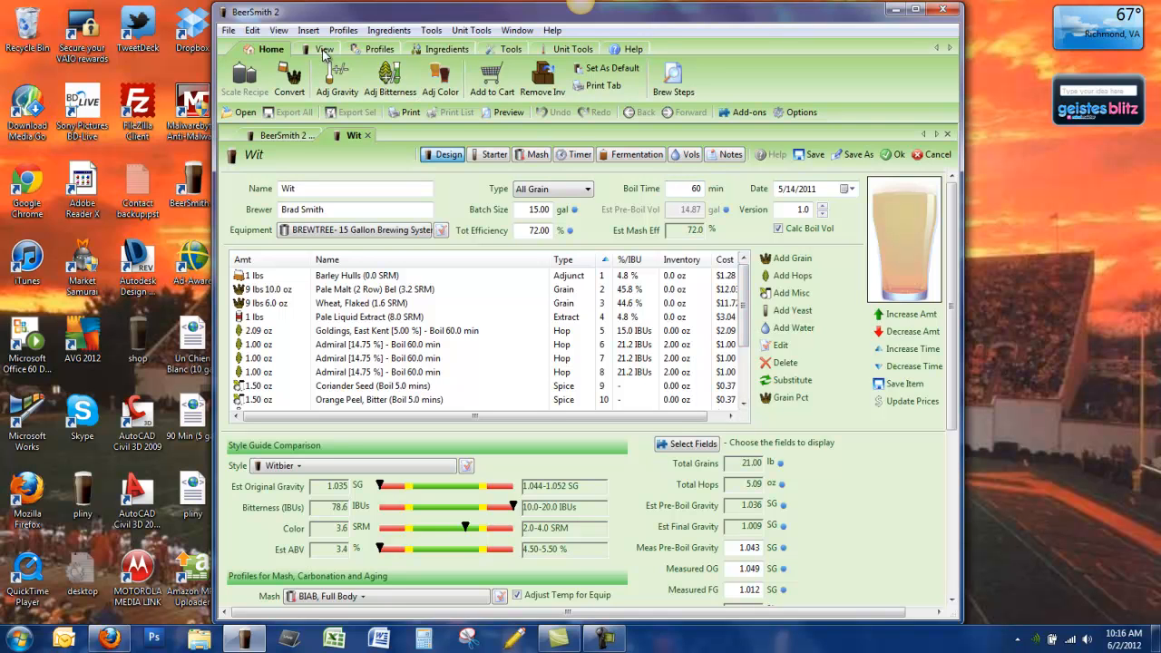
Step: Add the Wit recipe's ingredients to the shopping cart and open the shopping list
left_click(493, 88)
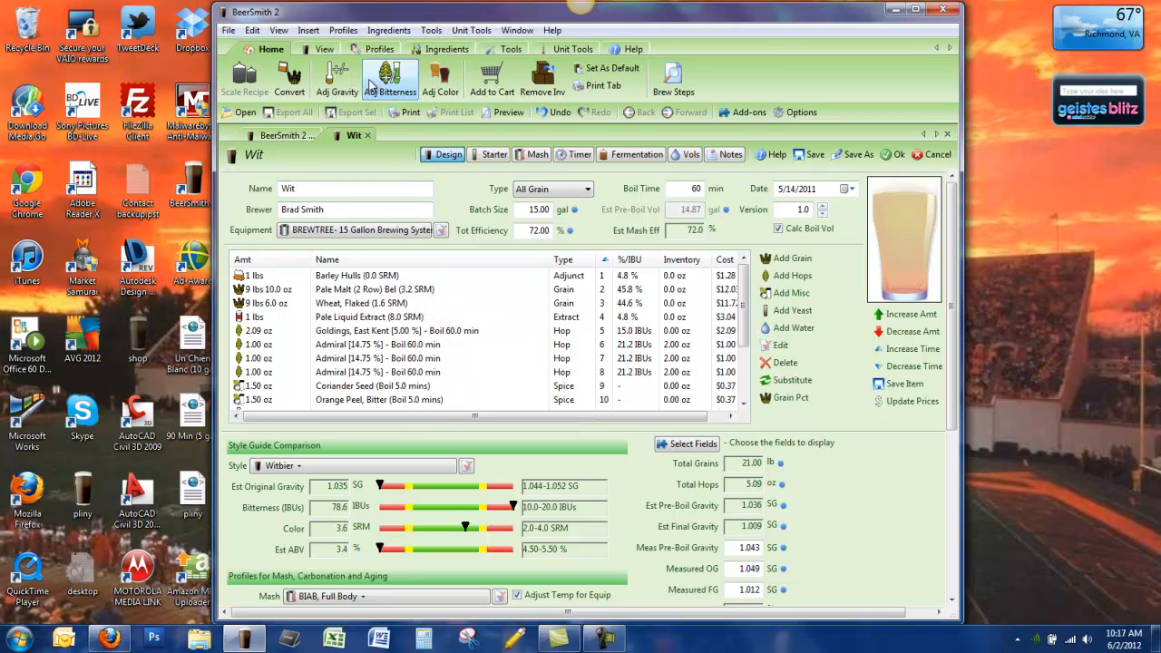
left_click(324, 49)
left_click(378, 94)
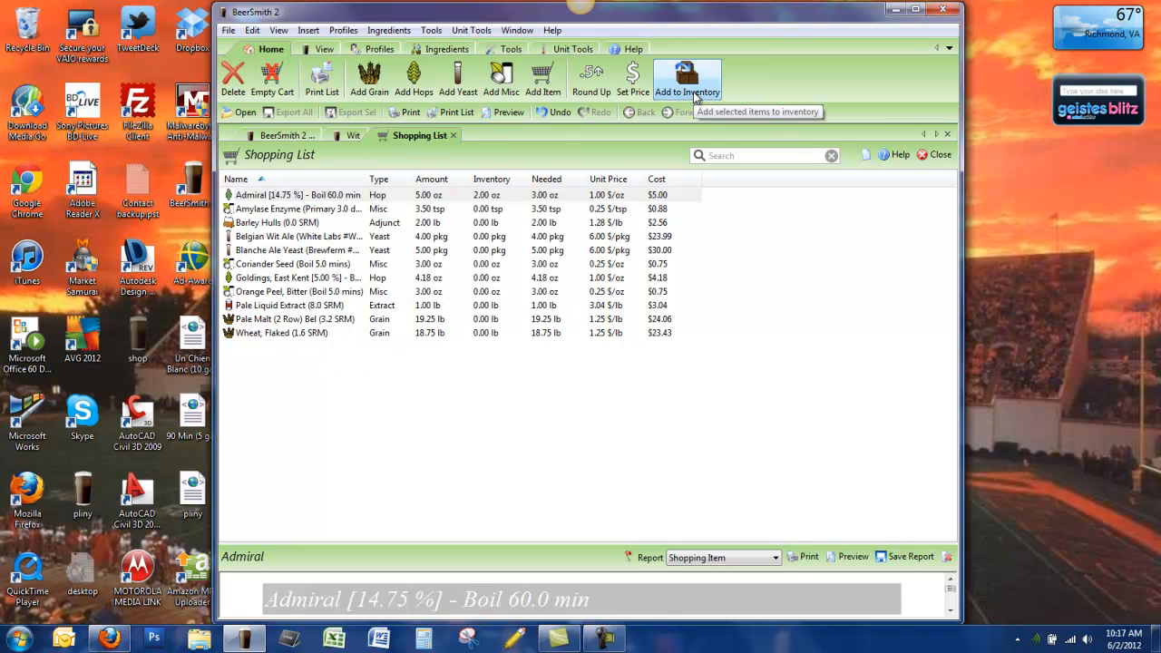
Step: Add the Admiral hops from the shopping list to the inventory, and check the inventory before returning to the Wit recipe
left_click(693, 92)
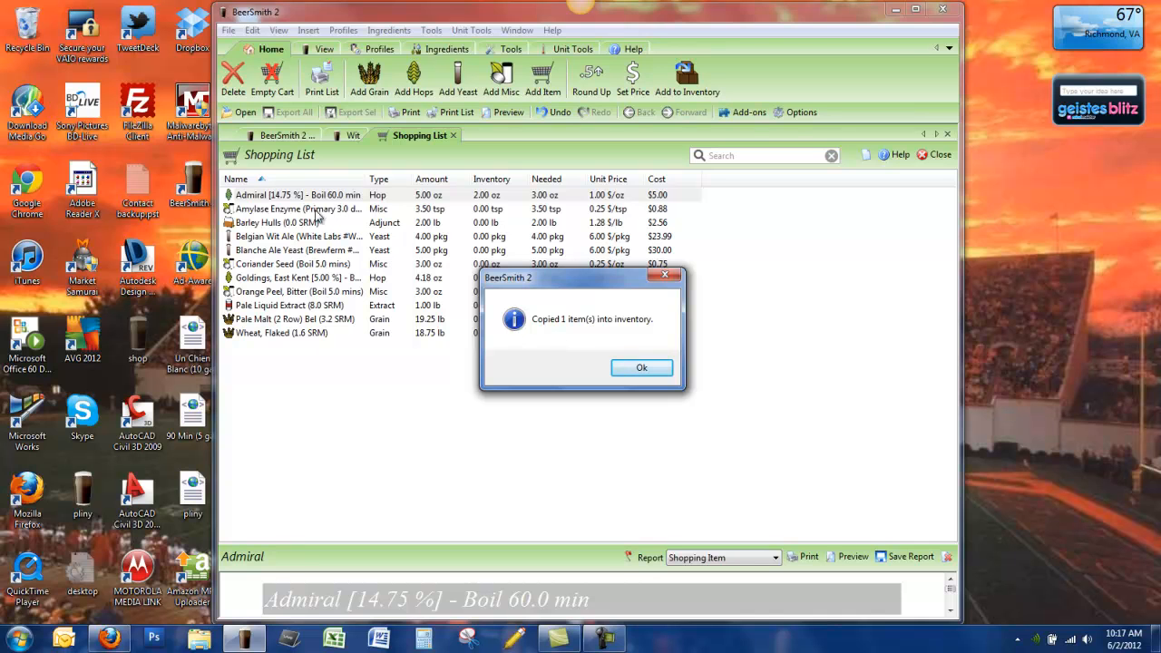
left_click(647, 368)
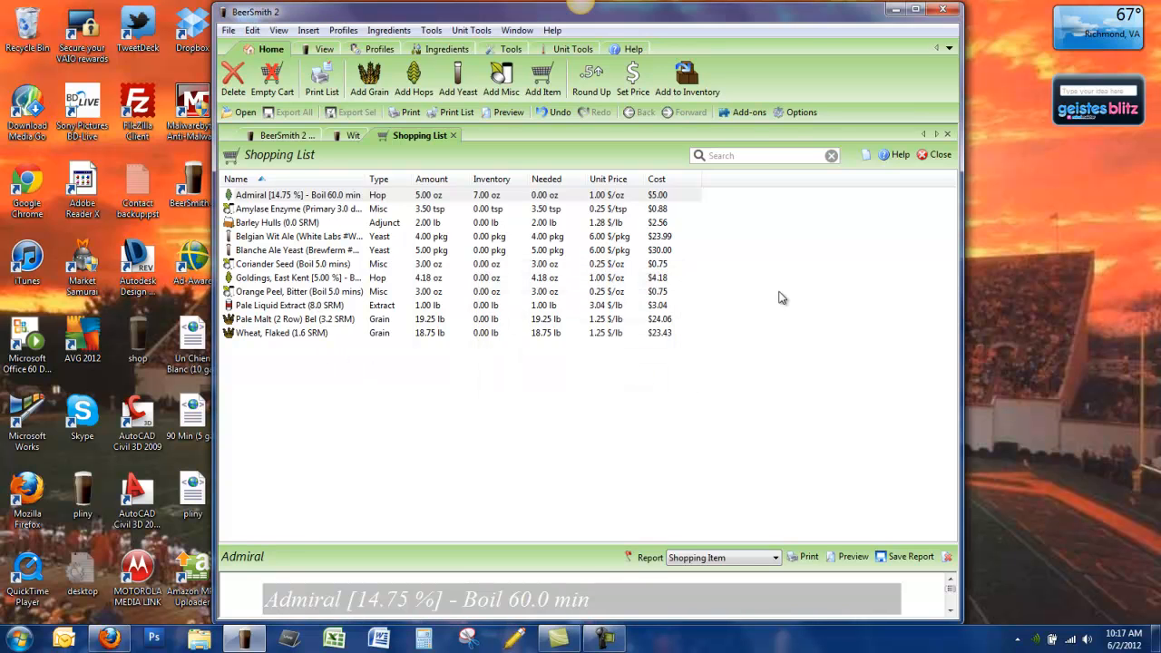
left_click(321, 50)
left_click(323, 80)
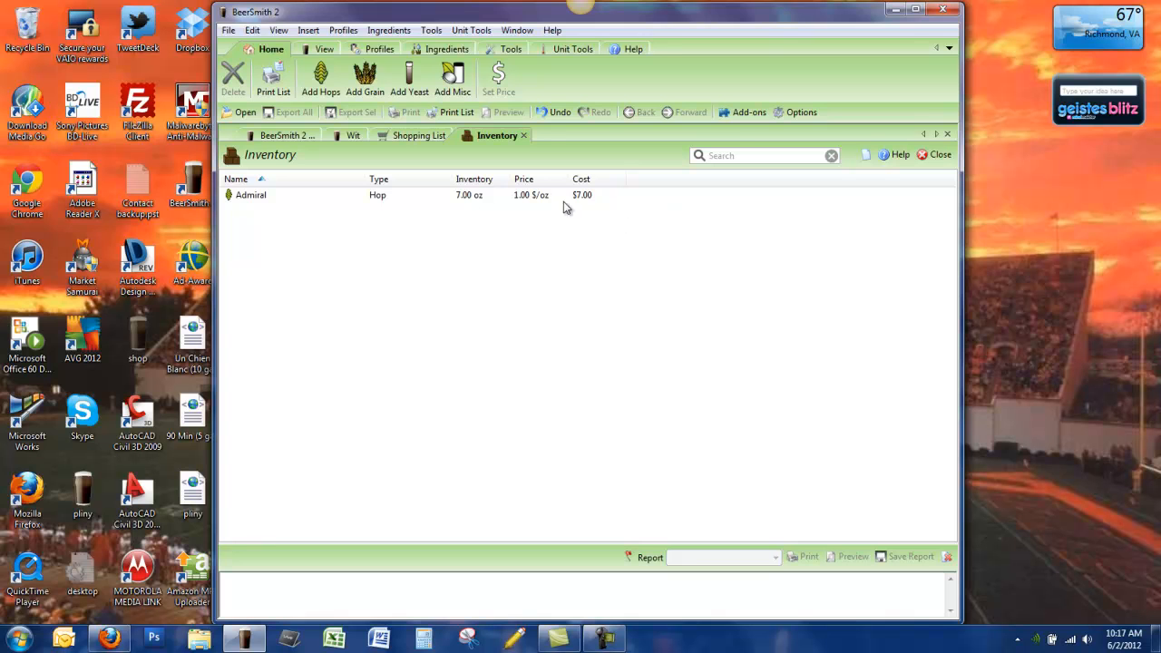
left_click(357, 135)
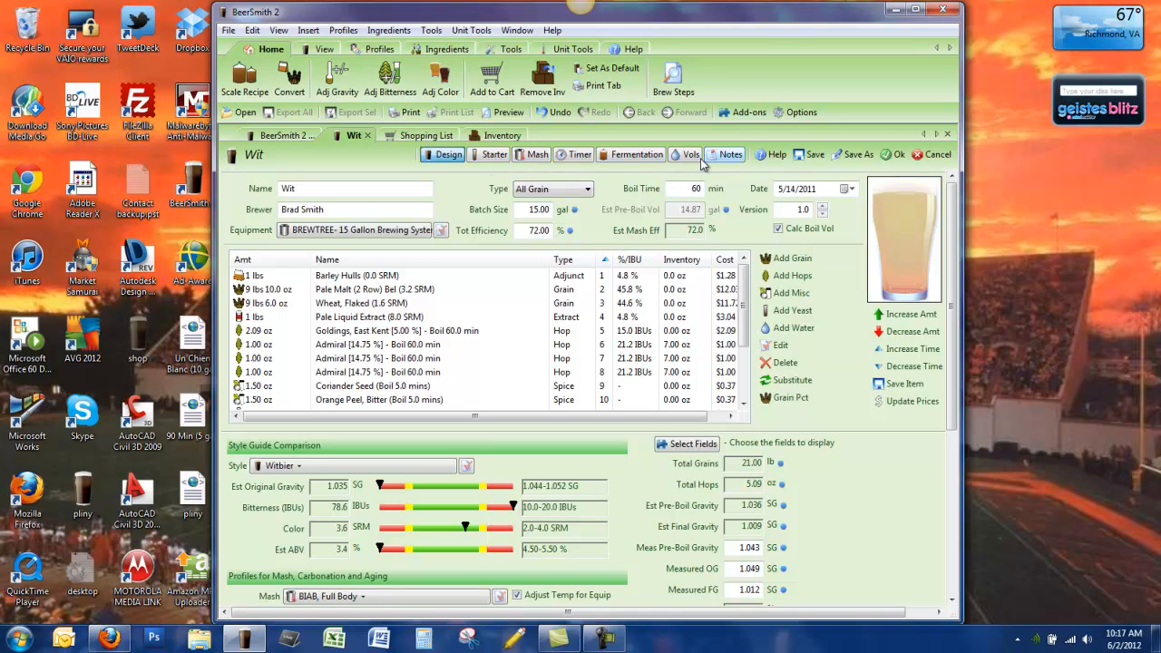
Step: Check the Wit recipe's yeast starter details and change its mash profile to Single Infusion, Light Body, No Mash Out
left_click(494, 155)
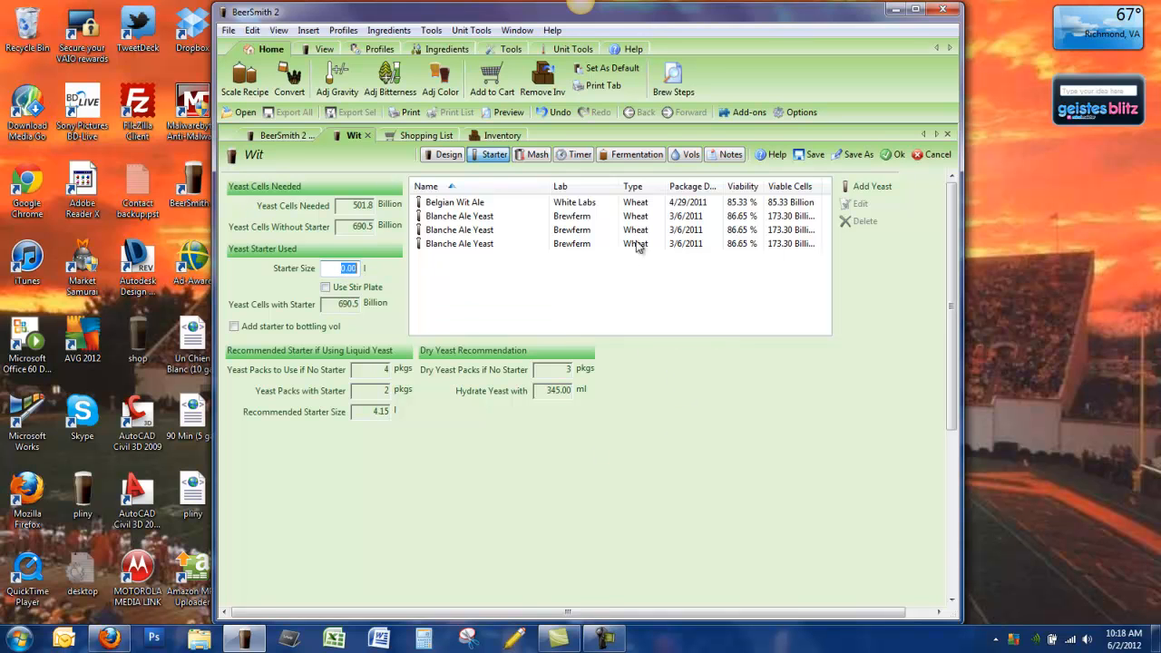
left_click(533, 155)
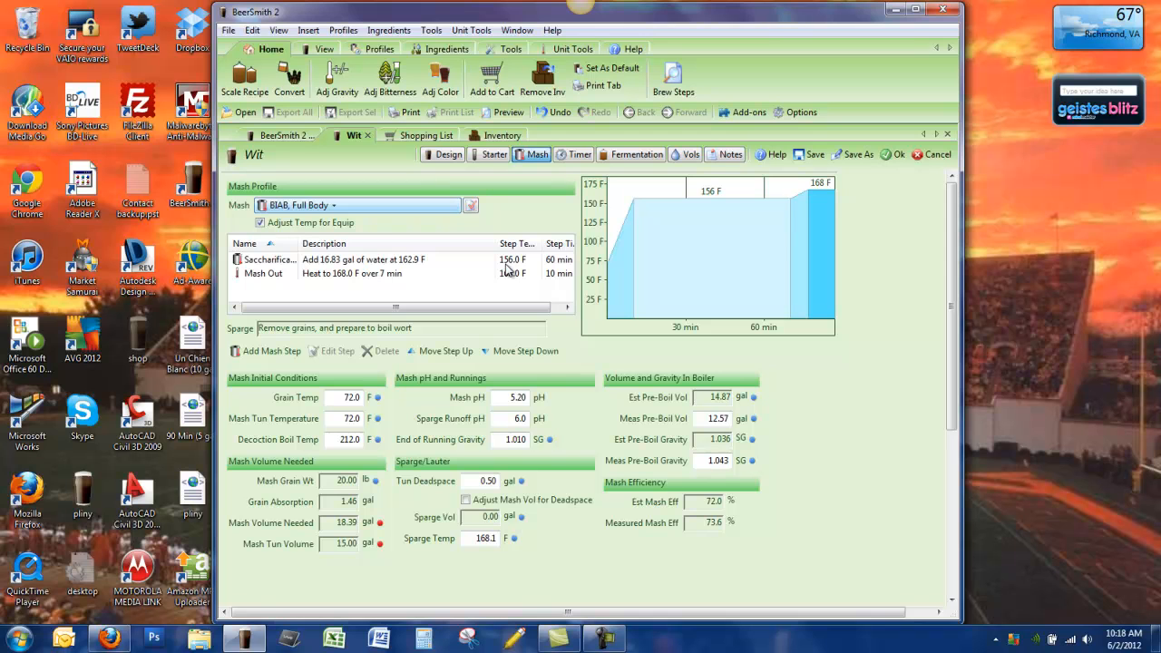
left_click(433, 207)
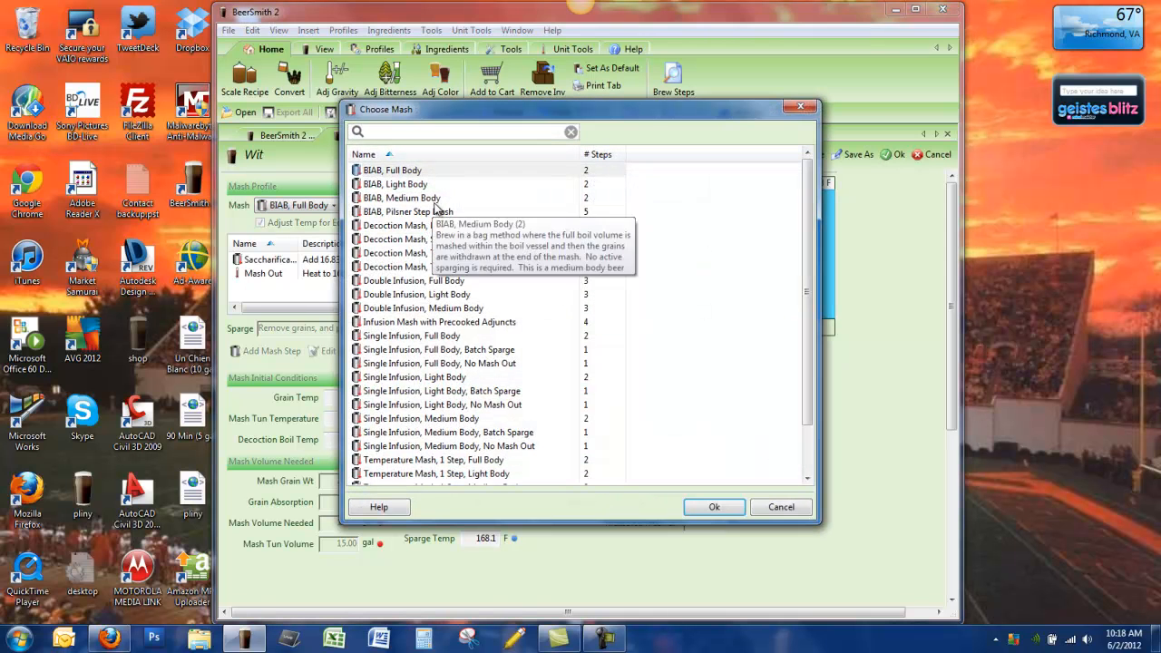
left_click(408, 404)
left_click(714, 507)
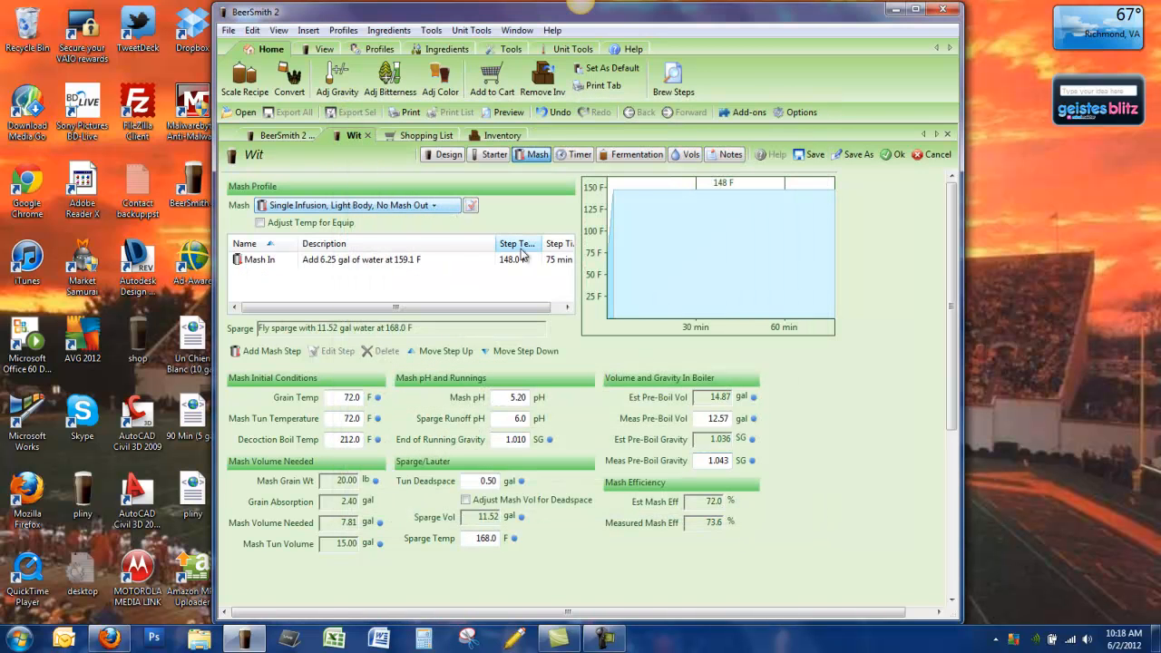
Step: Set the step temperature of the Mash In step to 150 F
double_click(383, 263)
left_click(498, 304)
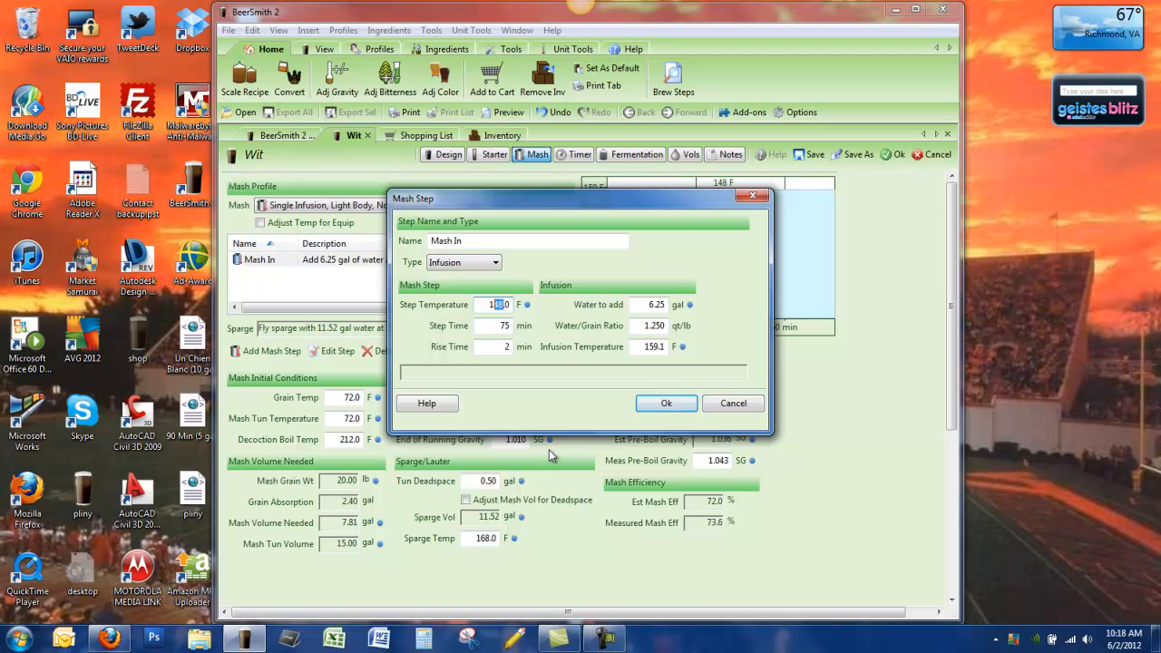
type("50")
left_click(660, 403)
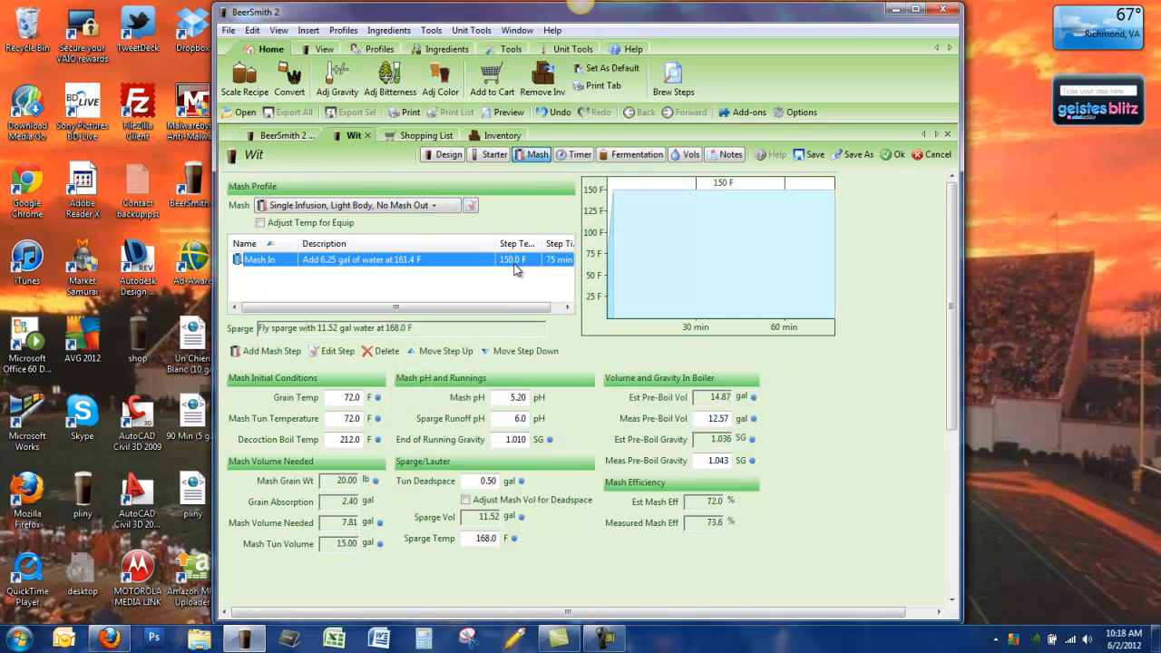
left_click(438, 279)
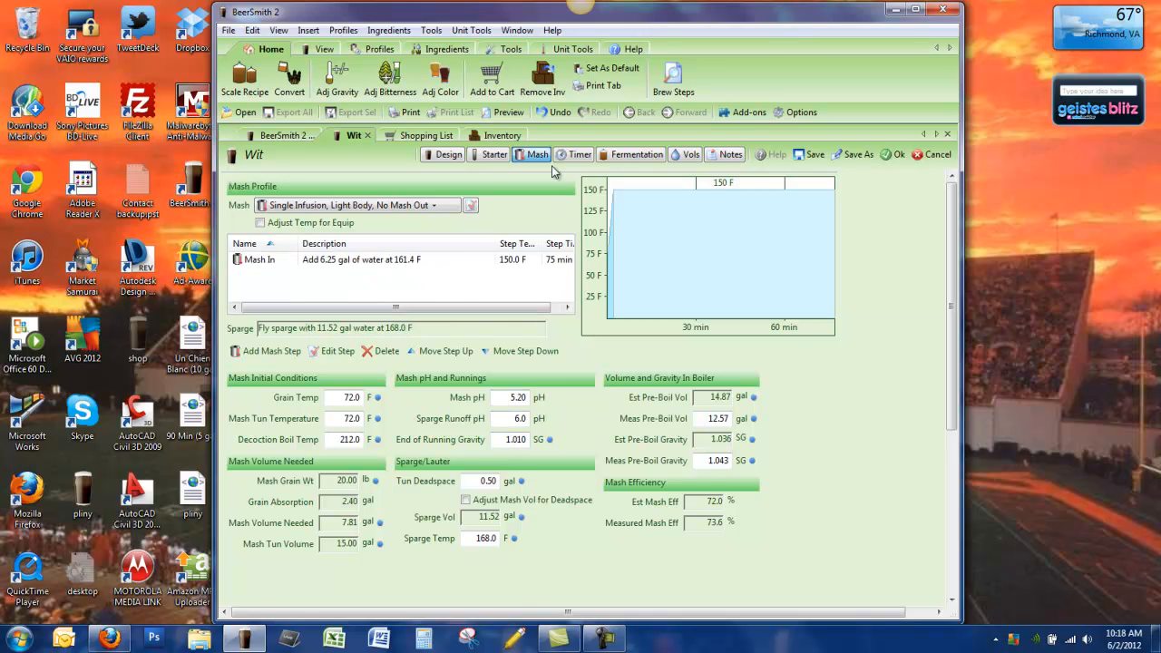
Step: Review the recipe's fermentation data and the times and temperatures of its Ale, Two Stage fermentation profile
left_click(624, 160)
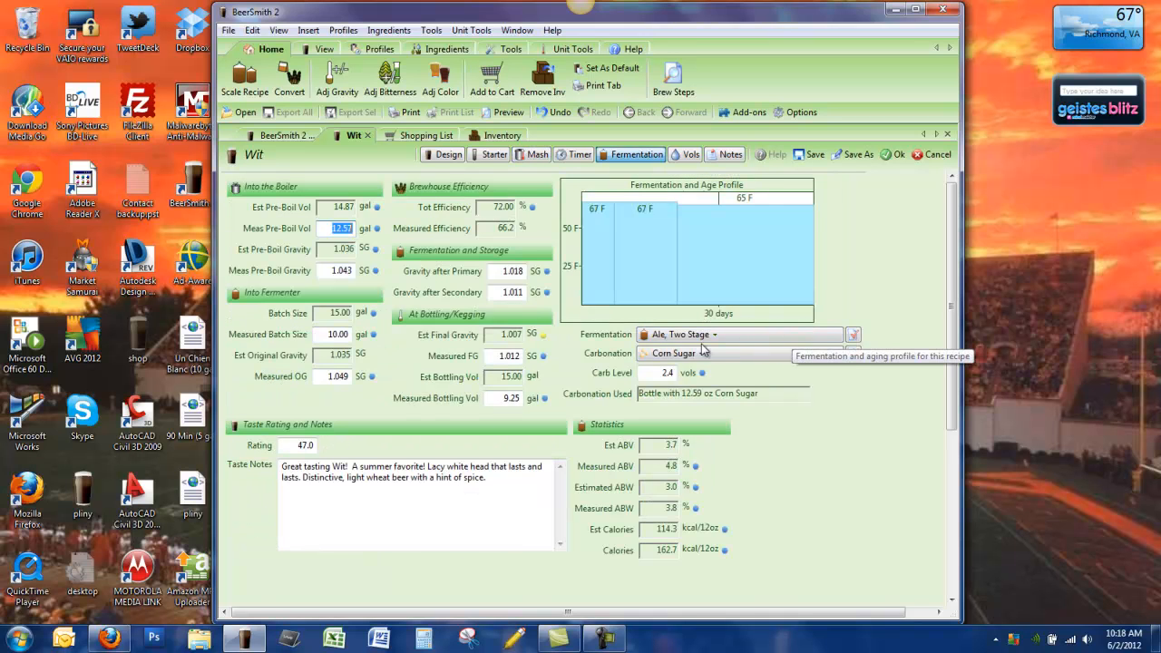
left_click(853, 335)
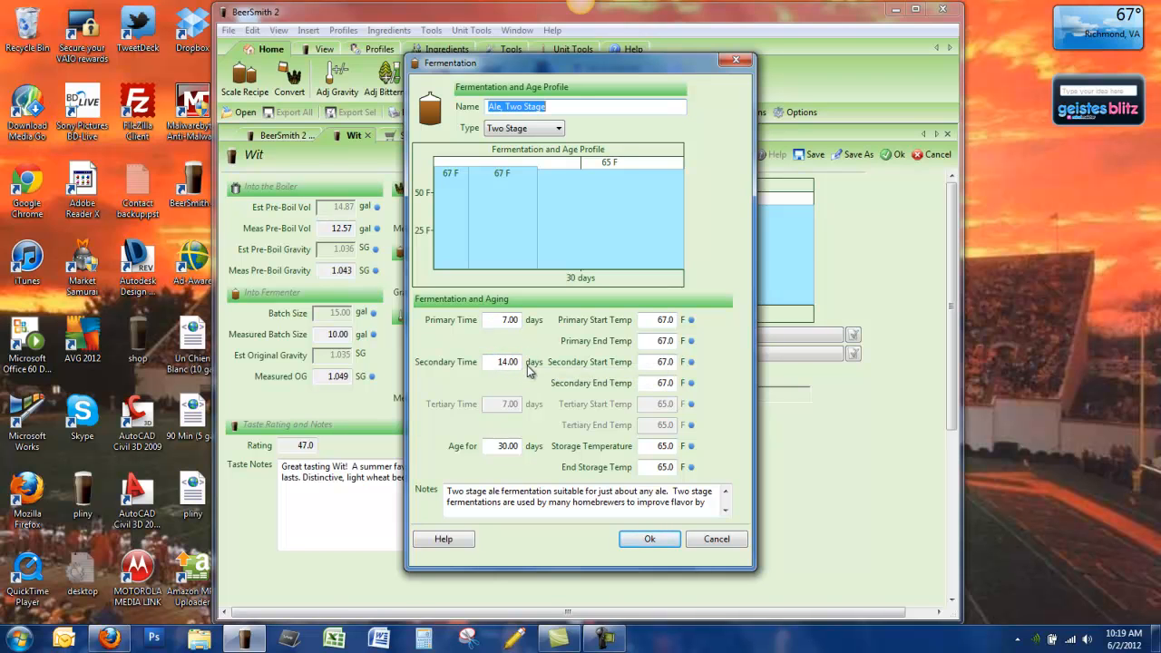
left_click(638, 542)
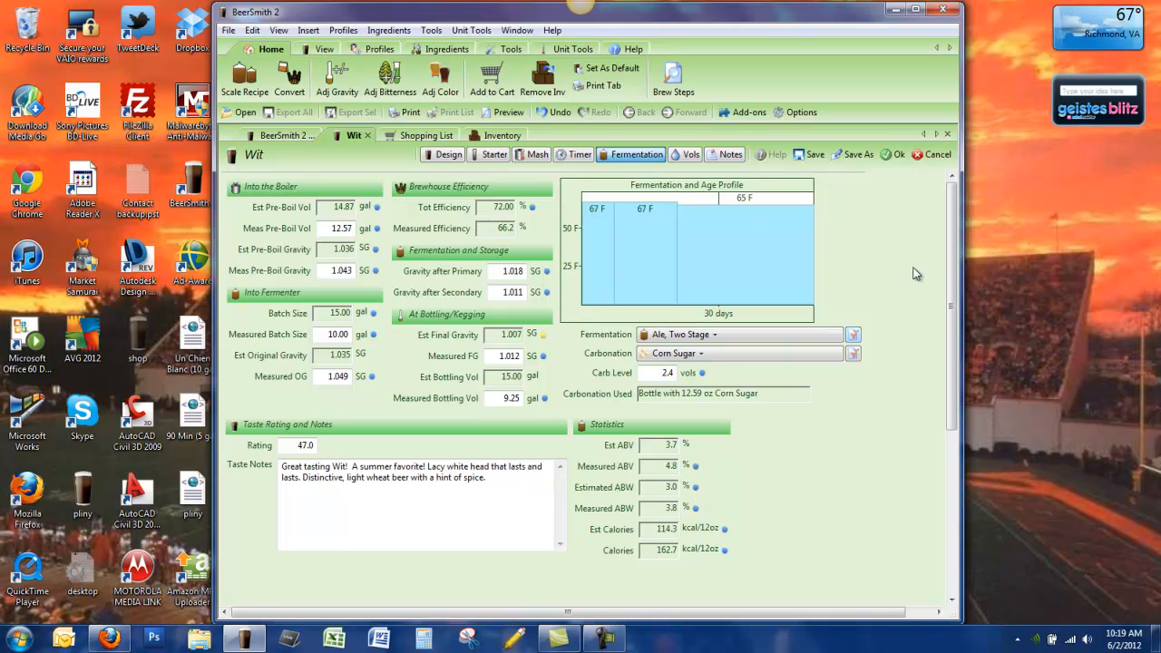
Step: Return to the Wit recipe's design page and view the brewing calendar for June 2012
left_click(323, 49)
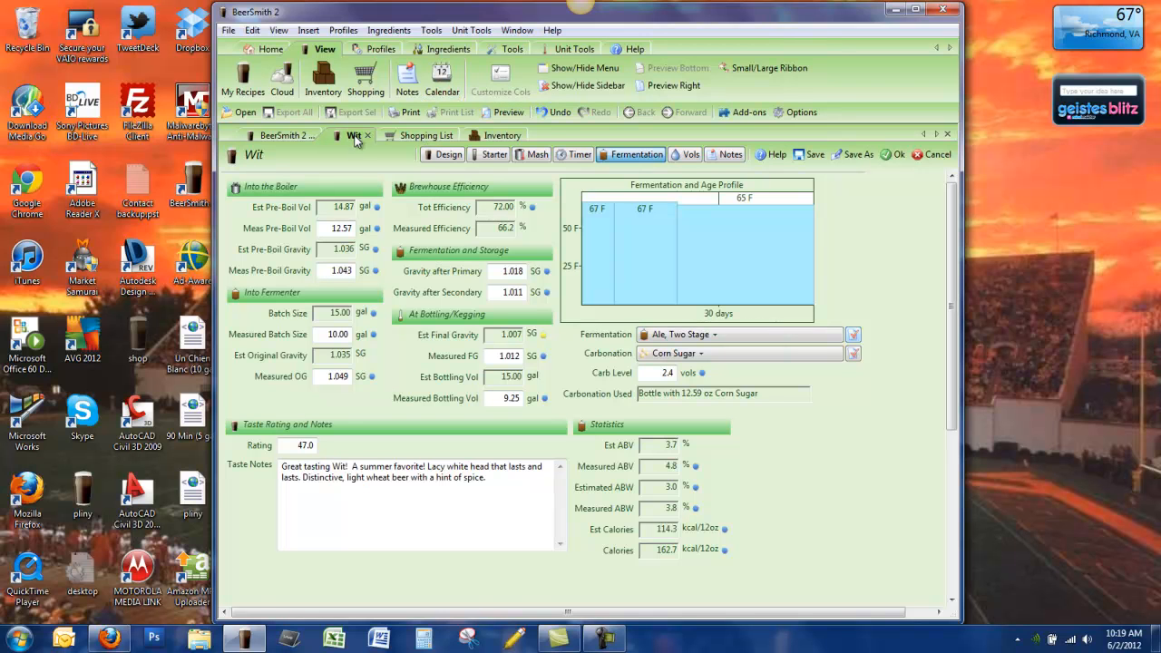
left_click(439, 156)
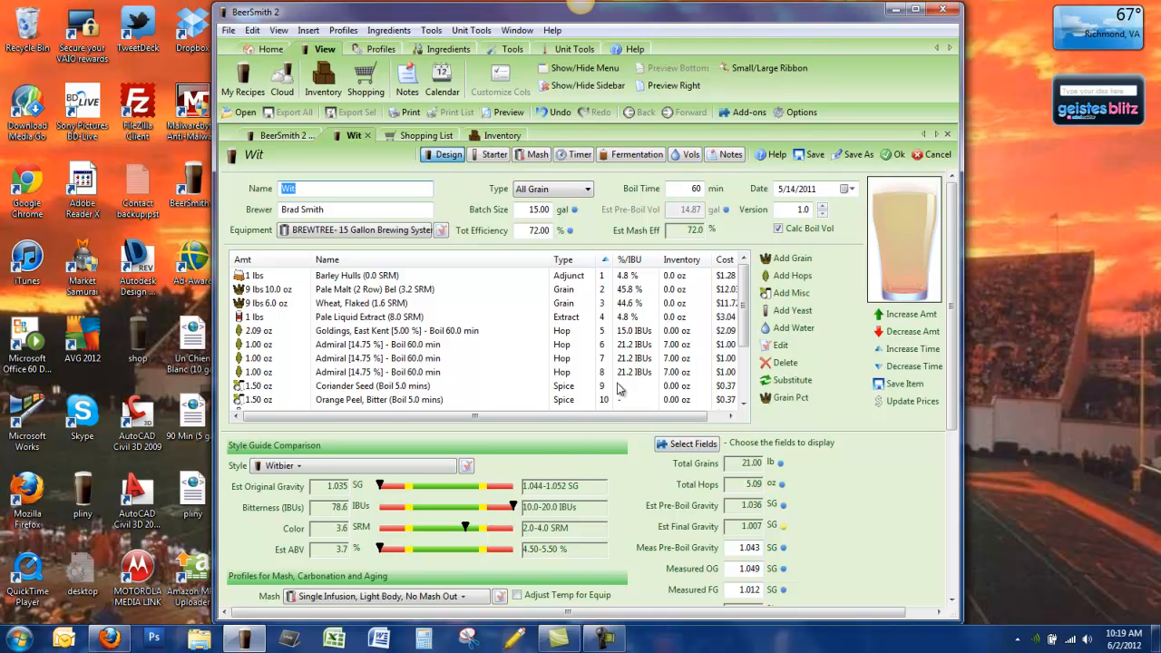
left_click(441, 79)
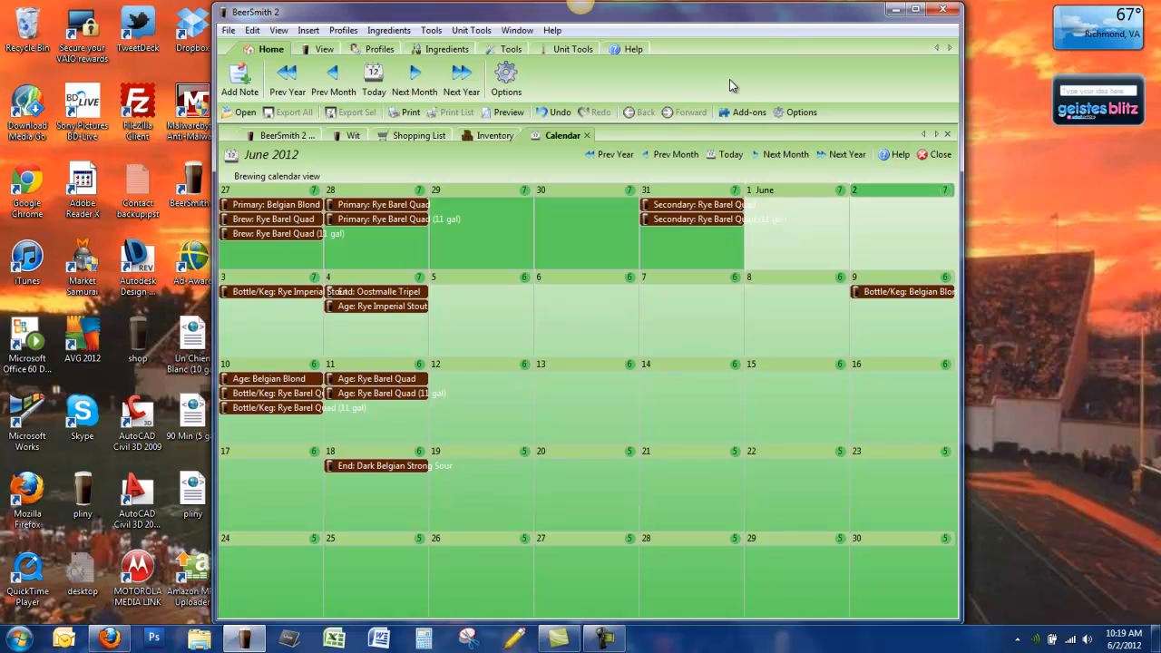
left_click(322, 49)
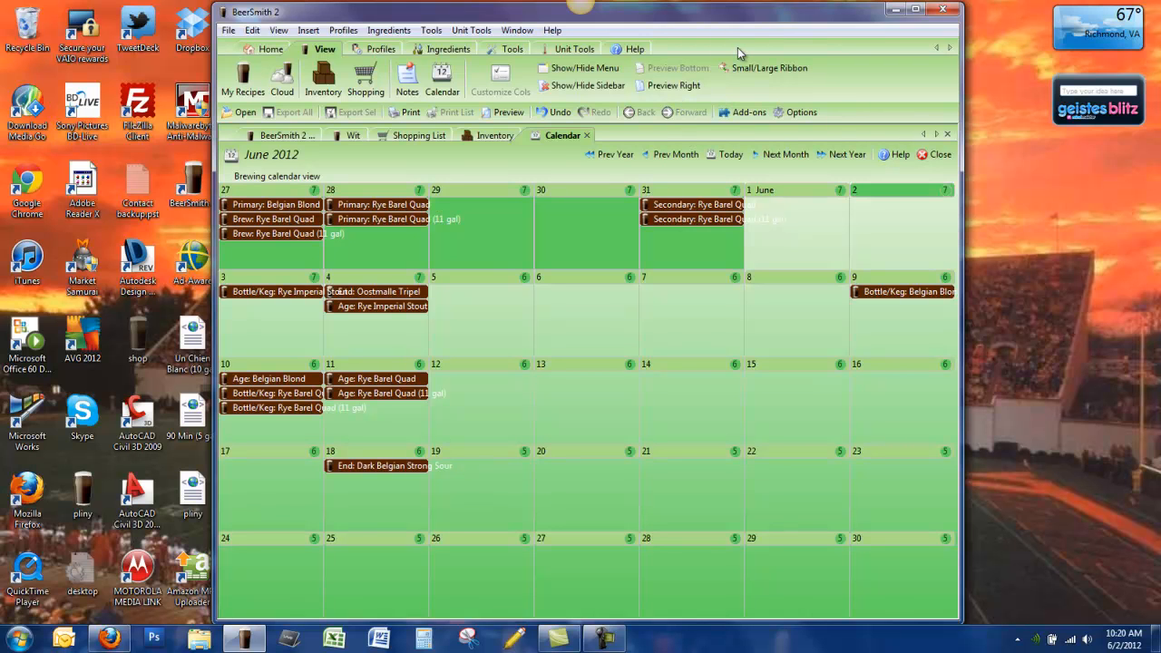
Step: Minimize BeerSmith 2 and switch to Firefox to show the 2 Noble Dogs Brewing website
left_click(895, 9)
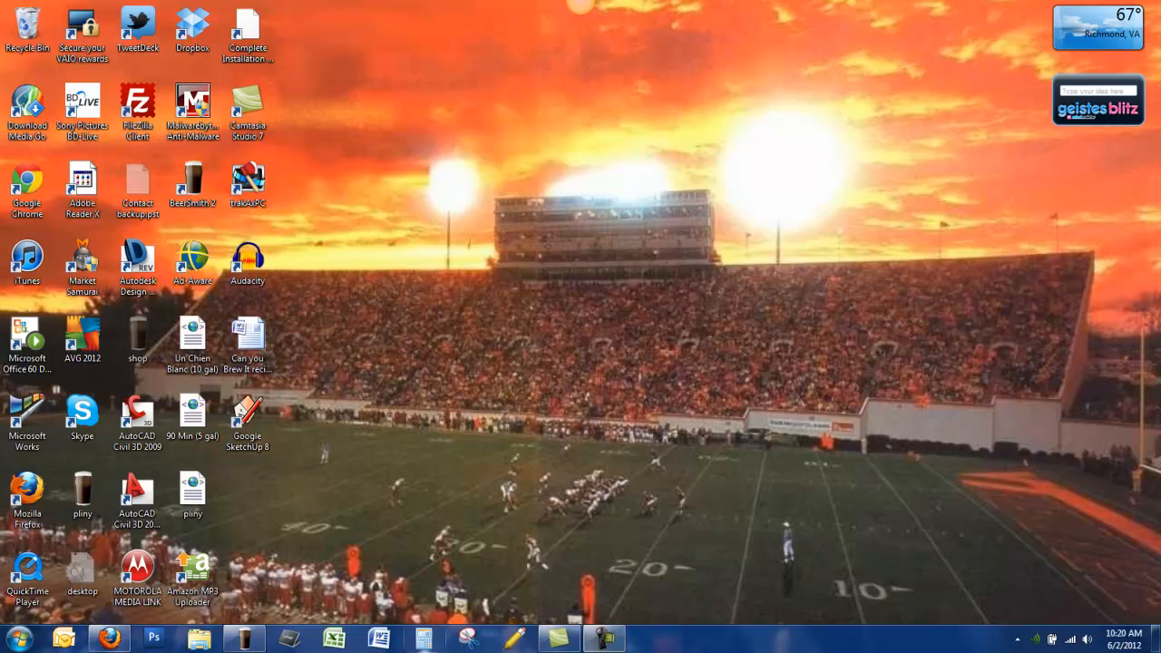
left_click(109, 639)
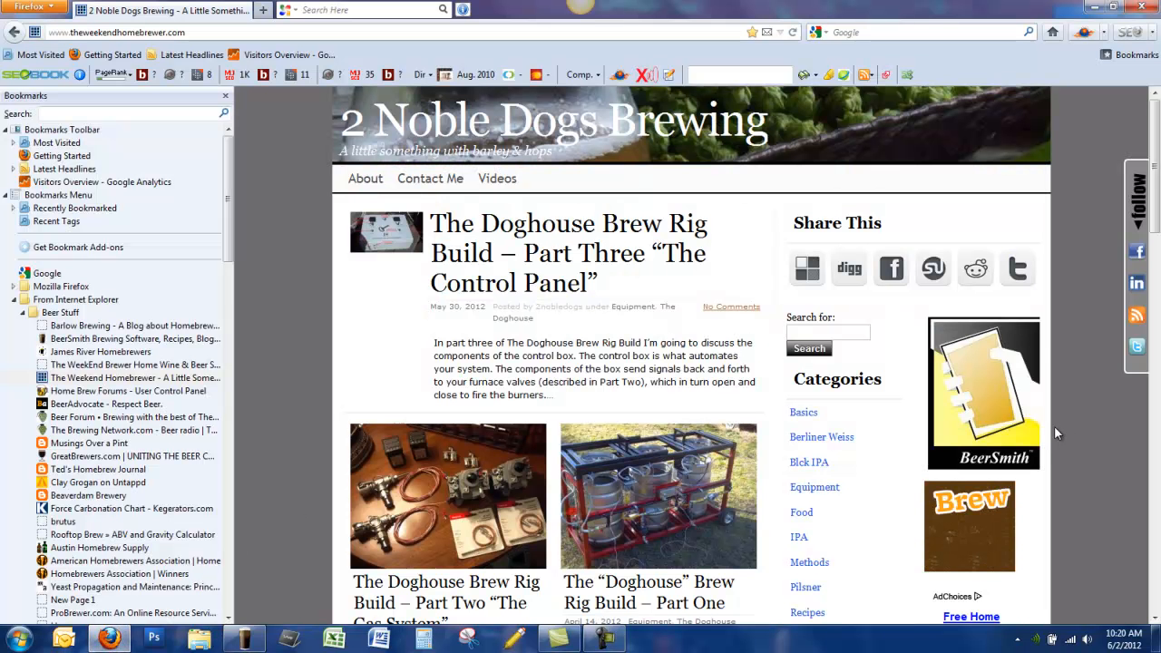